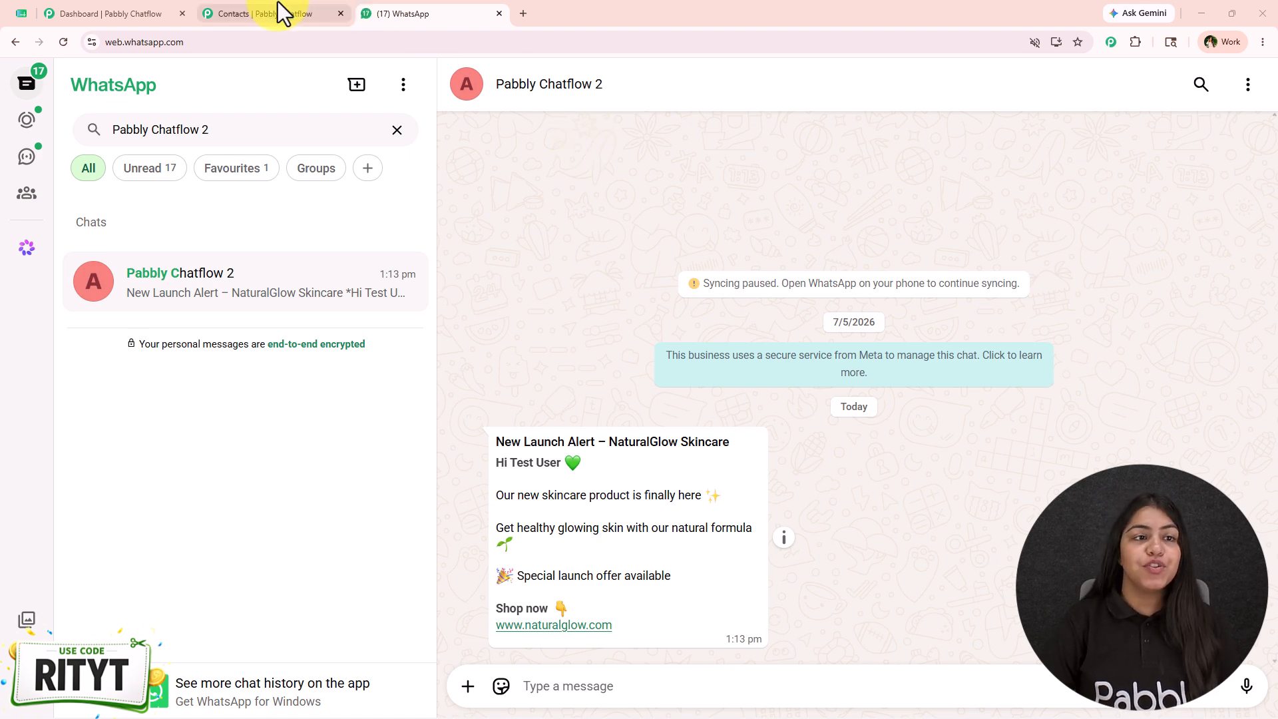
Open pabbly.com/chatflow in a new browser tab and dismiss the limited-time offer popup
{"action": "left_click", "coordinate": [72, 12]}
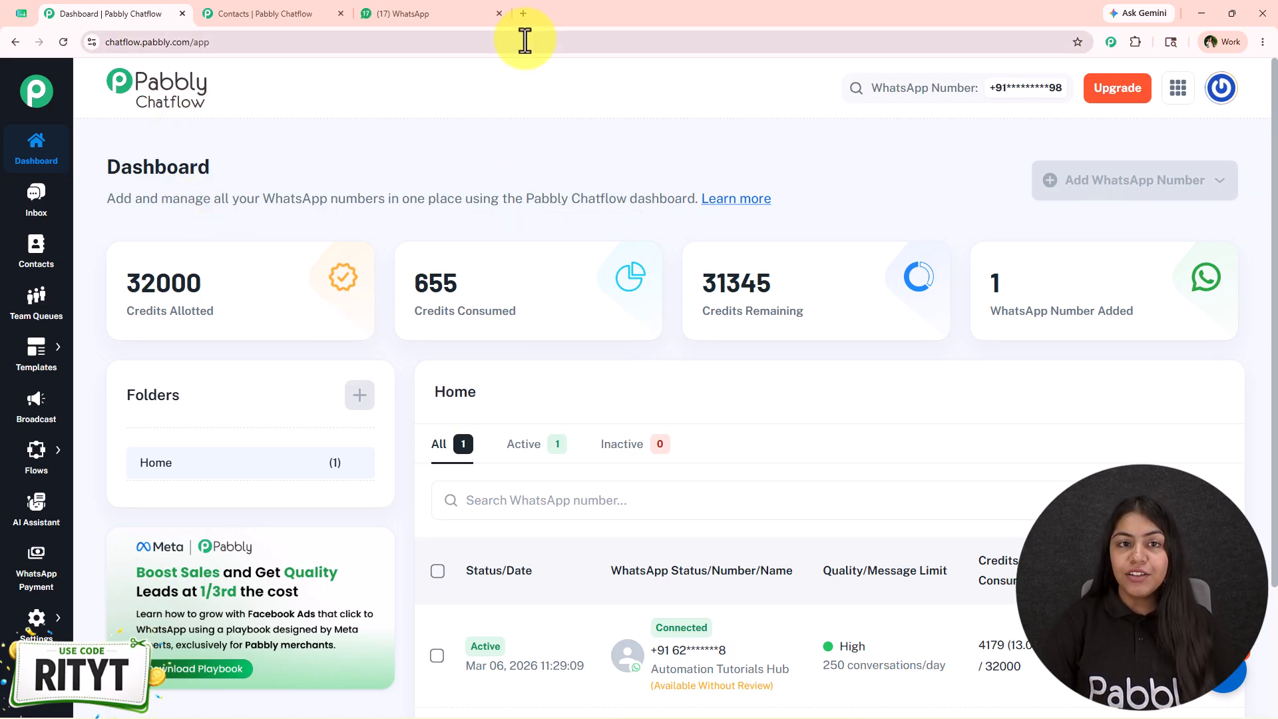
{"action": "left_click", "coordinate": [523, 13]}
{"action": "type", "text": "https://pabbly.com/chatflow"}
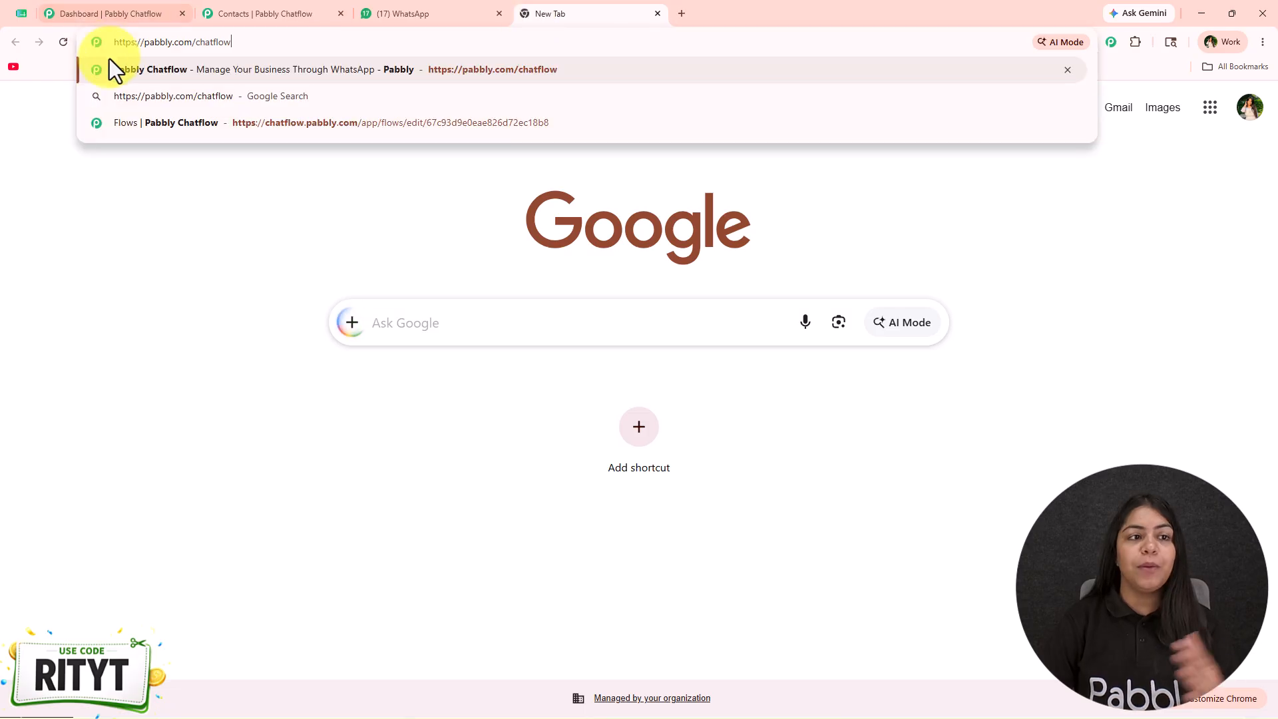
{"action": "key", "text": "Return"}
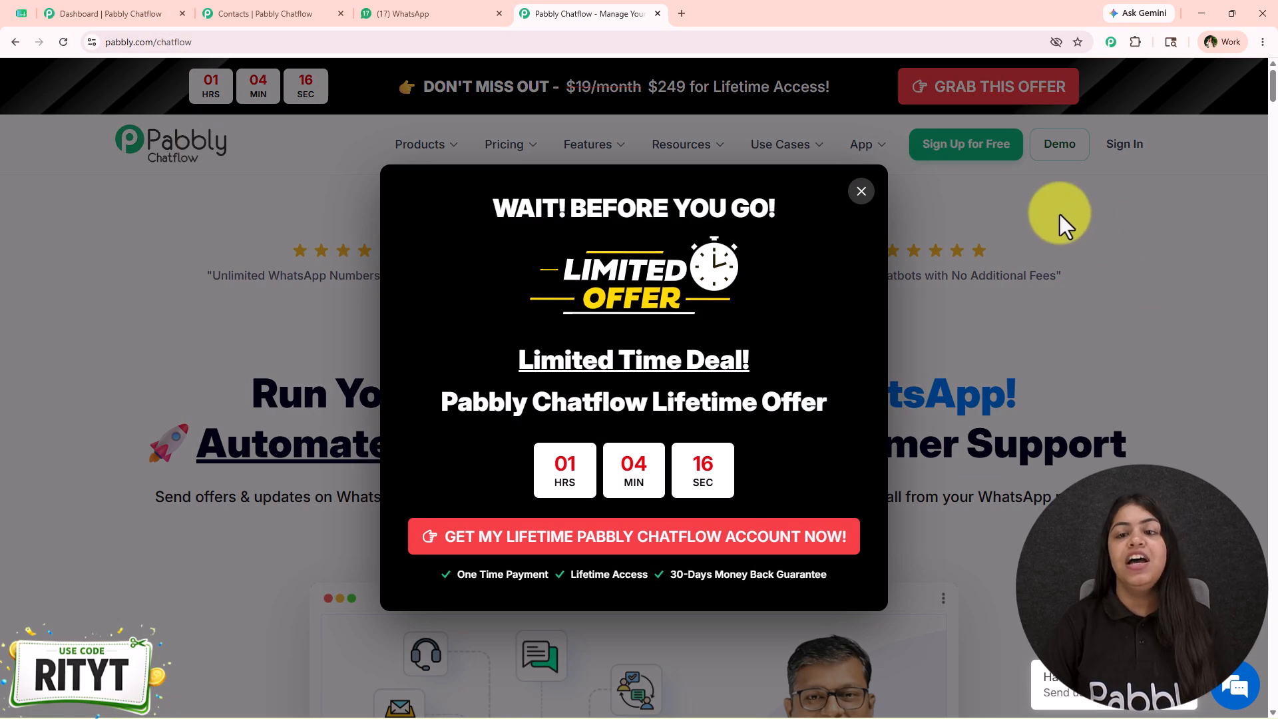
{"action": "left_click", "coordinate": [862, 191]}
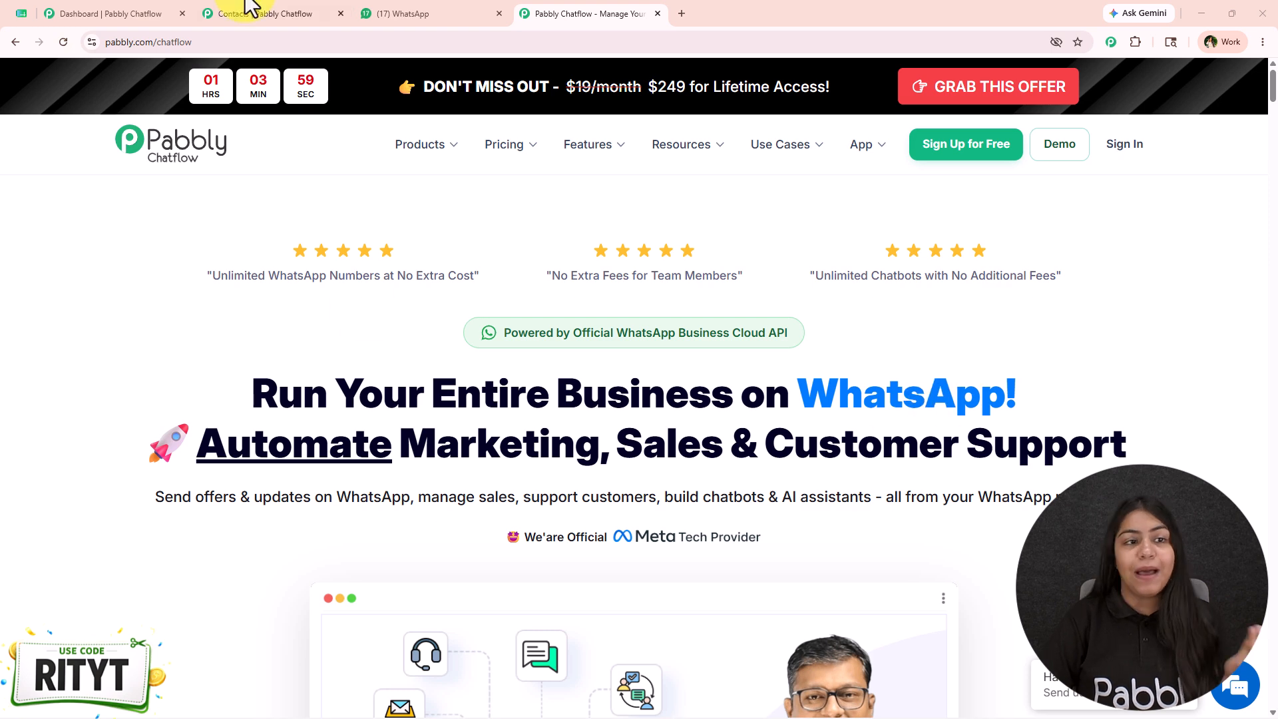
Recheck the launch message in WhatsApp Web, then open the Chatflow lifetime offer's checkout for the Ultimate Plus one-time plan
{"action": "left_click", "coordinate": [426, 14]}
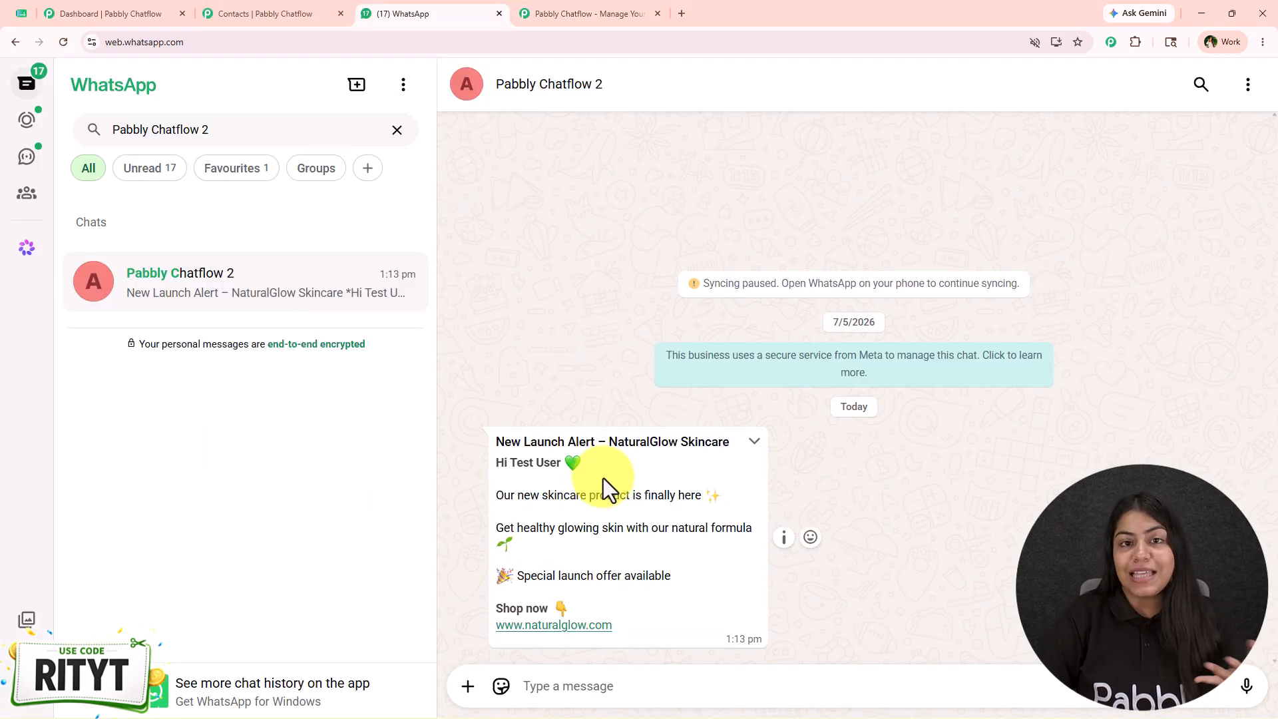
{"action": "left_click", "coordinate": [517, 22]}
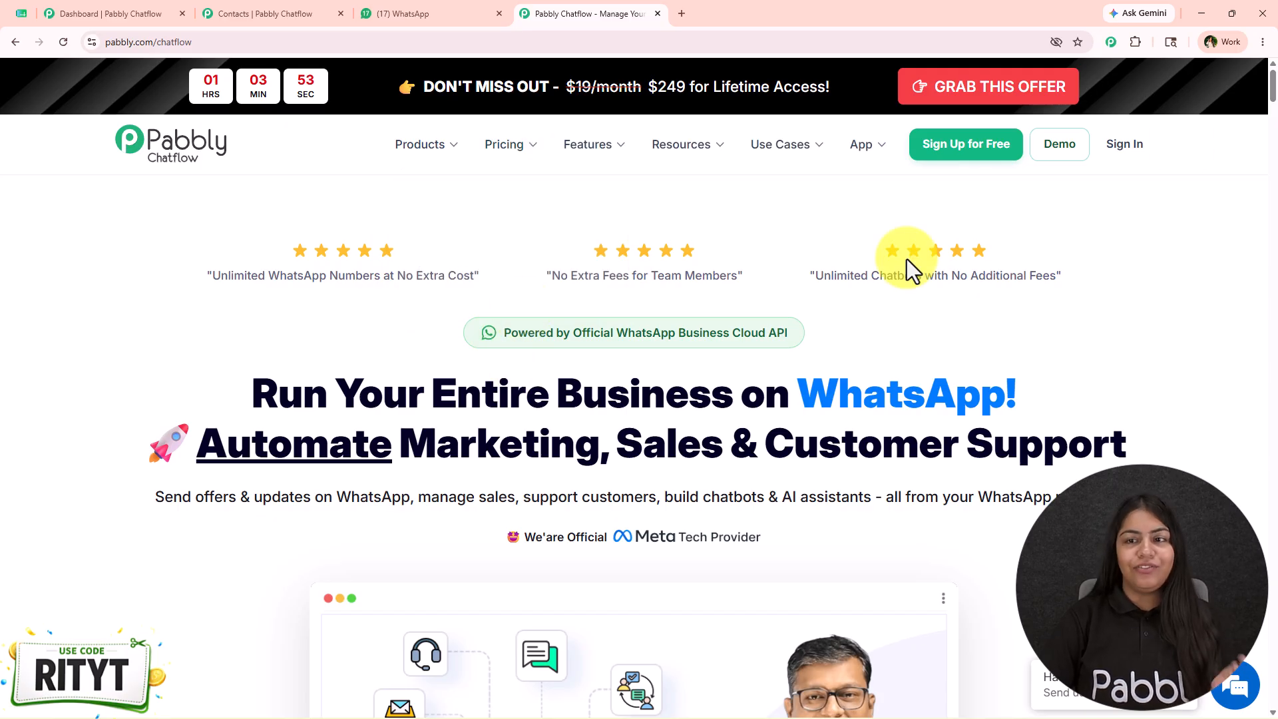
{"action": "left_click", "coordinate": [1052, 98]}
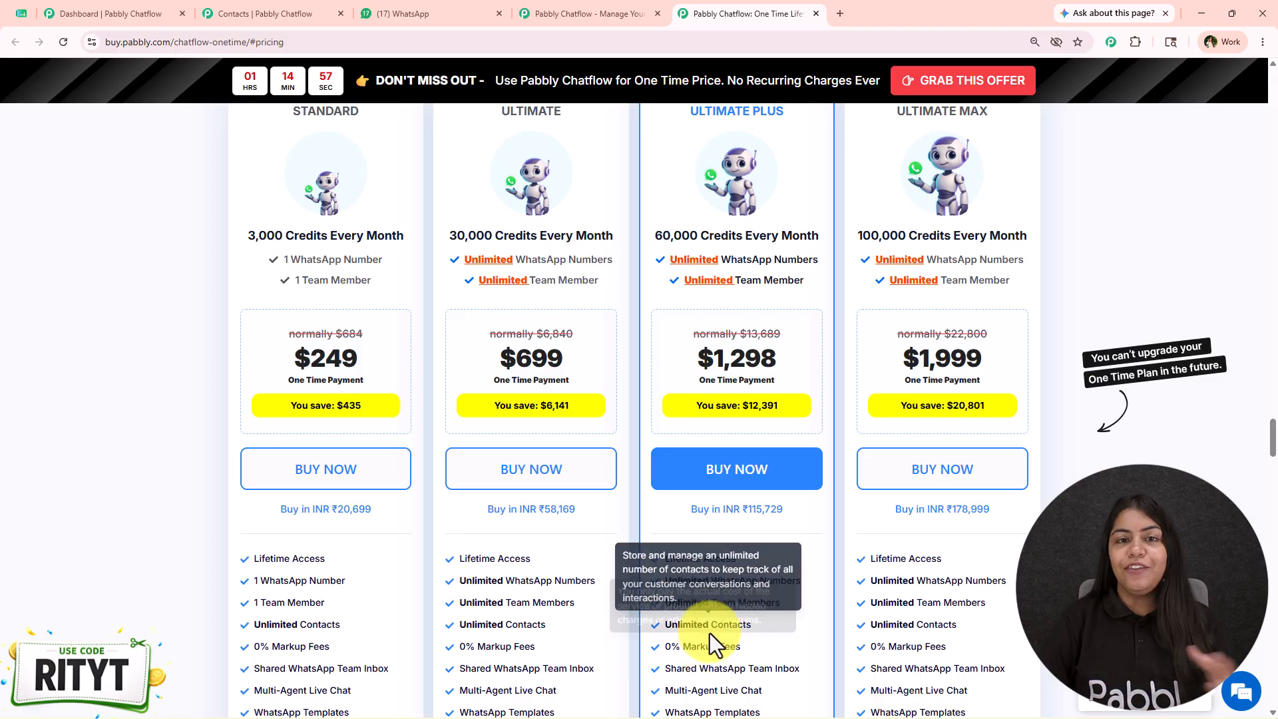
{"action": "left_click", "coordinate": [777, 471]}
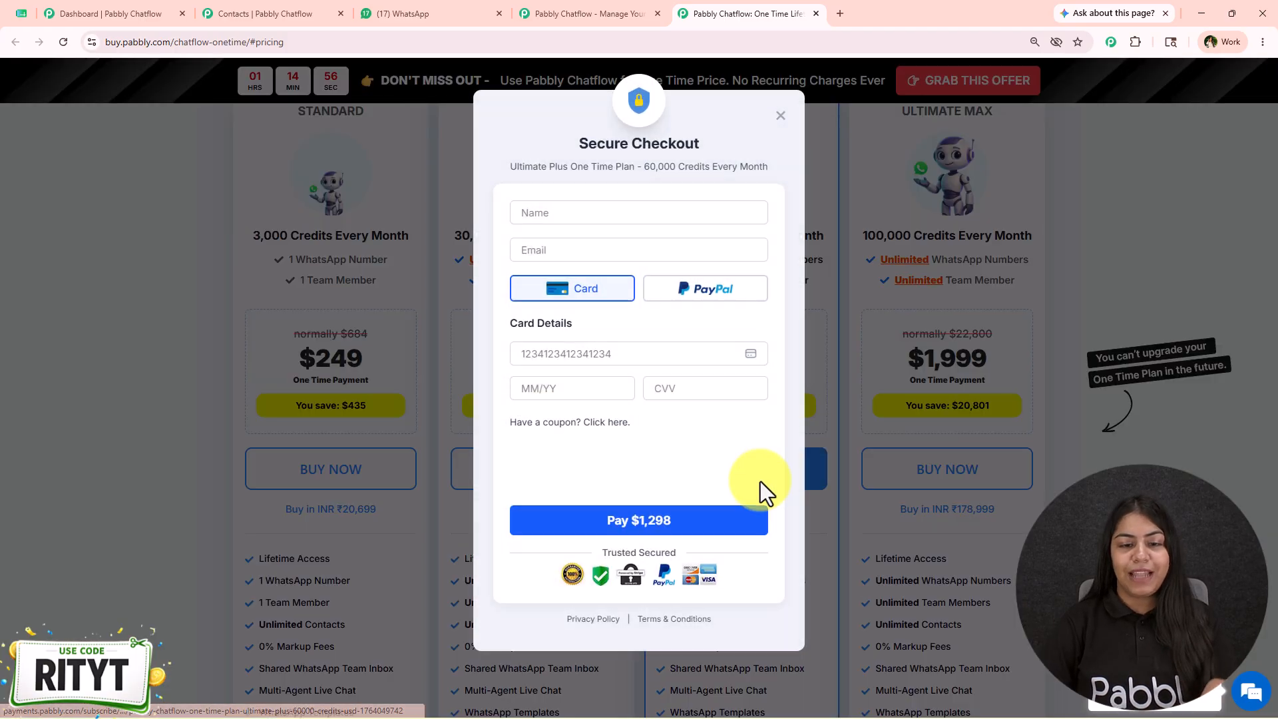
Apply the coupon RITYT in the Secure Checkout form and close the offer page without paying
{"action": "left_click", "coordinate": [602, 426]}
{"action": "type", "text": "RITYT"}
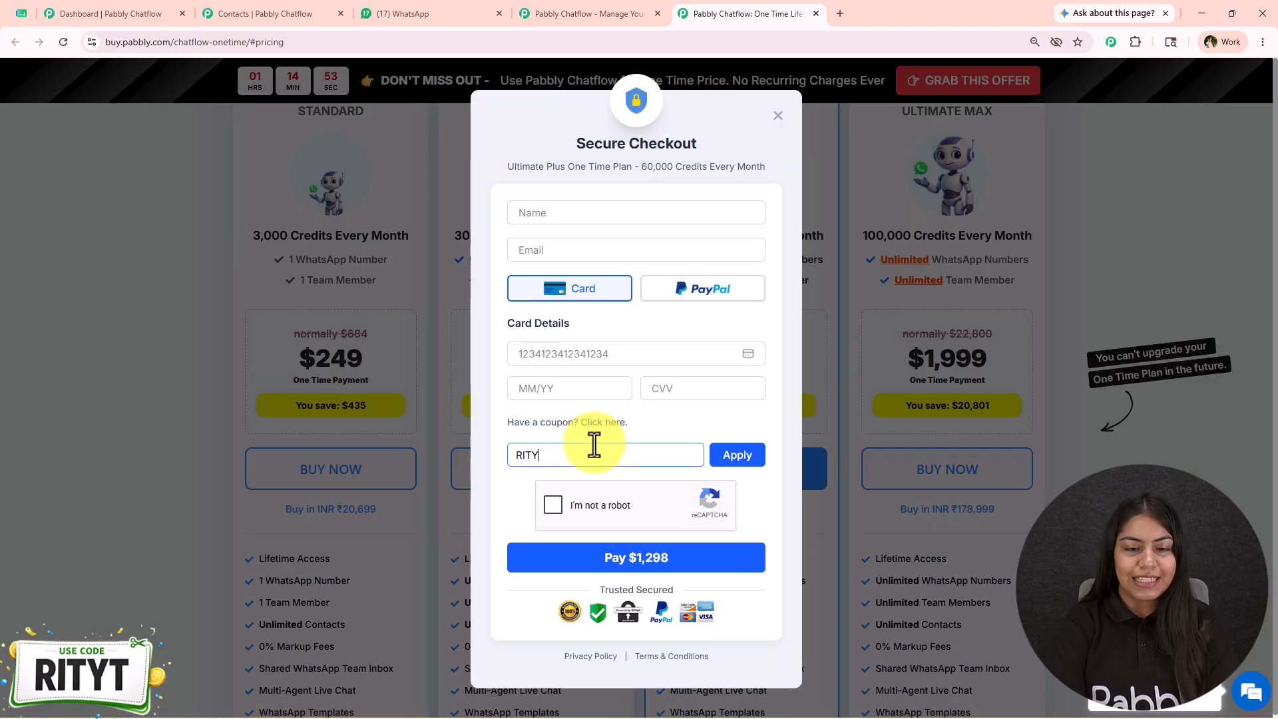
{"action": "left_click", "coordinate": [721, 464]}
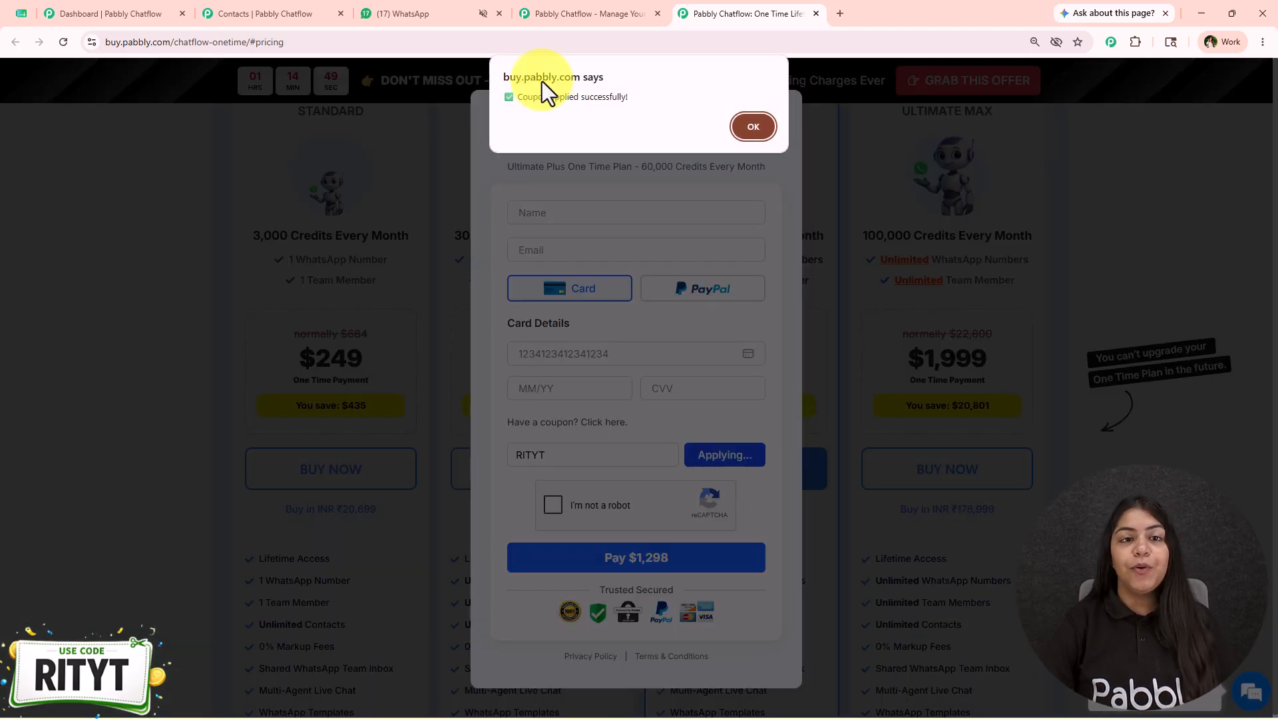
{"action": "left_click", "coordinate": [746, 126]}
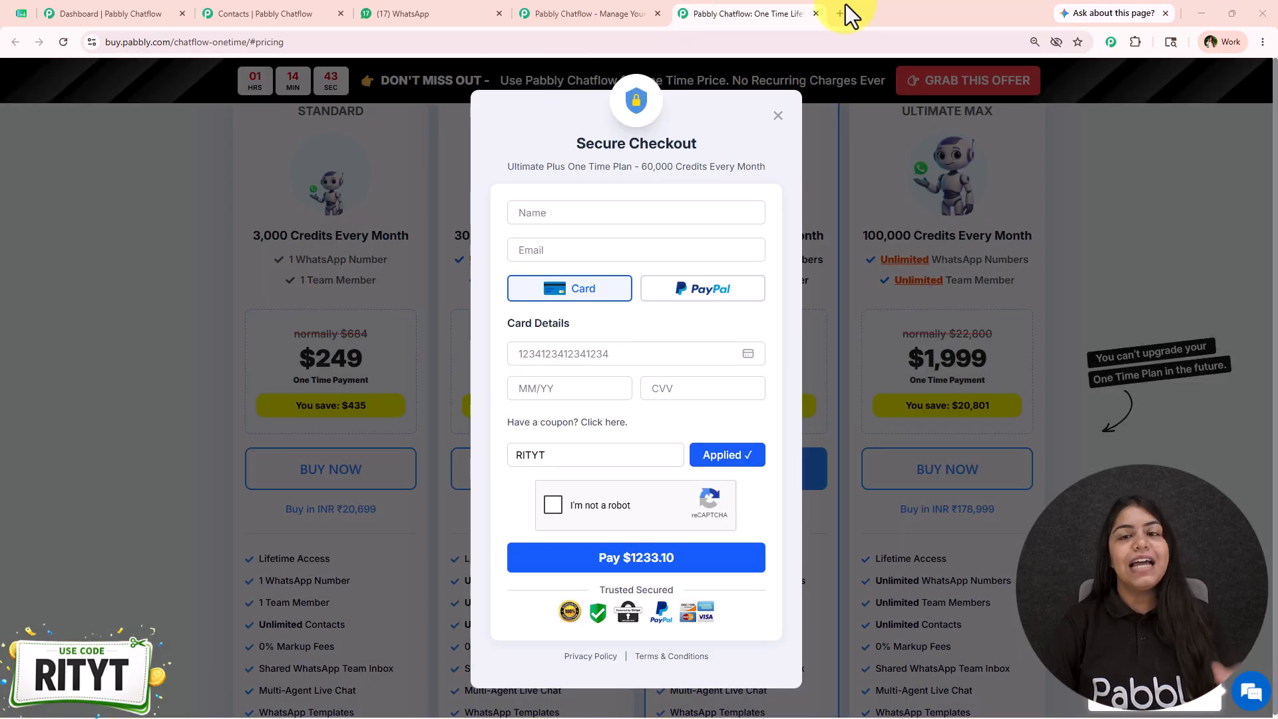
{"action": "left_click", "coordinate": [817, 13]}
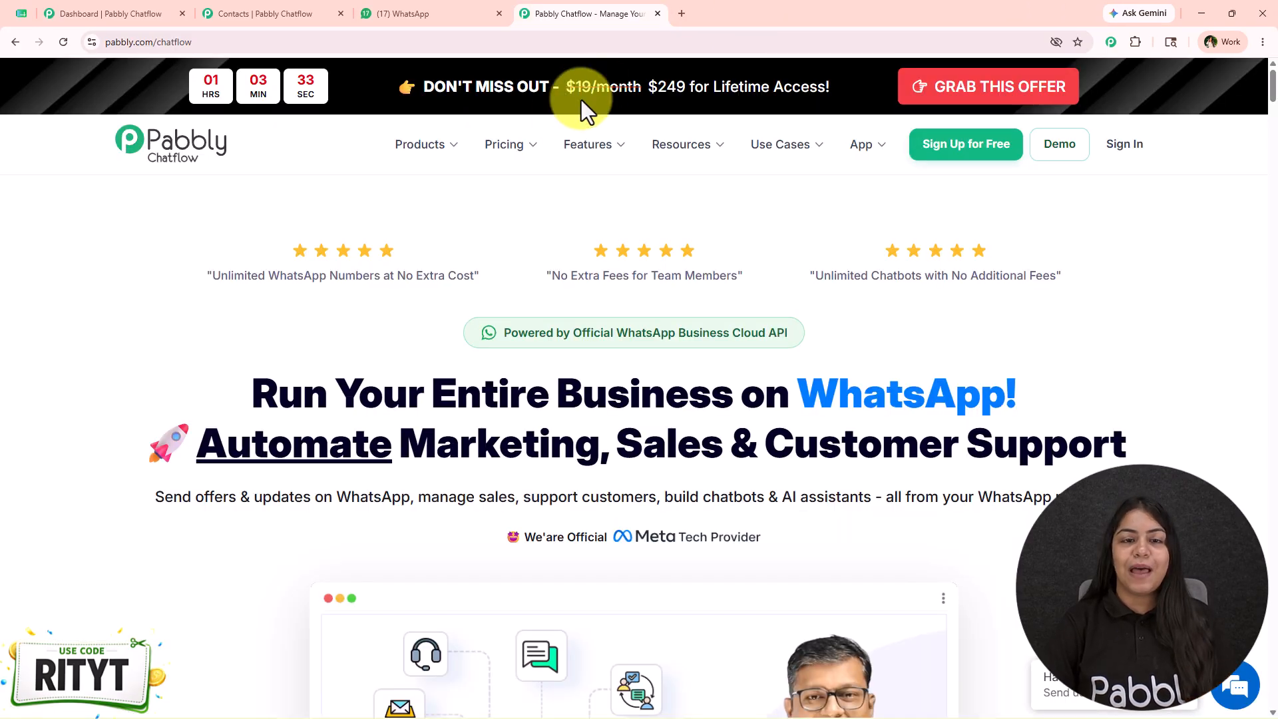
{"action": "left_click_drag", "start_coordinate": [474, 373], "coordinate": [848, 353]}
{"action": "left_click", "coordinate": [341, 378]}
{"action": "left_click_drag", "start_coordinate": [341, 378], "coordinate": [1132, 433]}
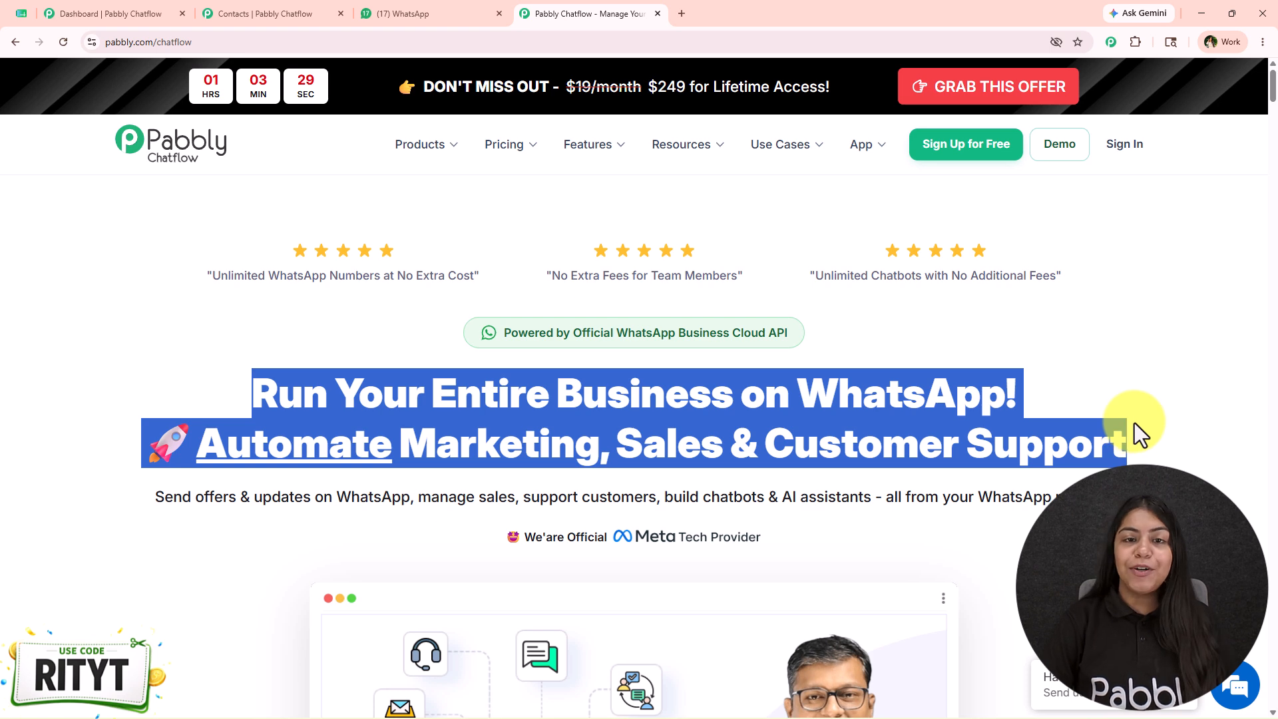
Return to the Chatflow dashboard and review the WhatsApp number selector and the connected number's details
{"action": "left_click", "coordinate": [112, 13]}
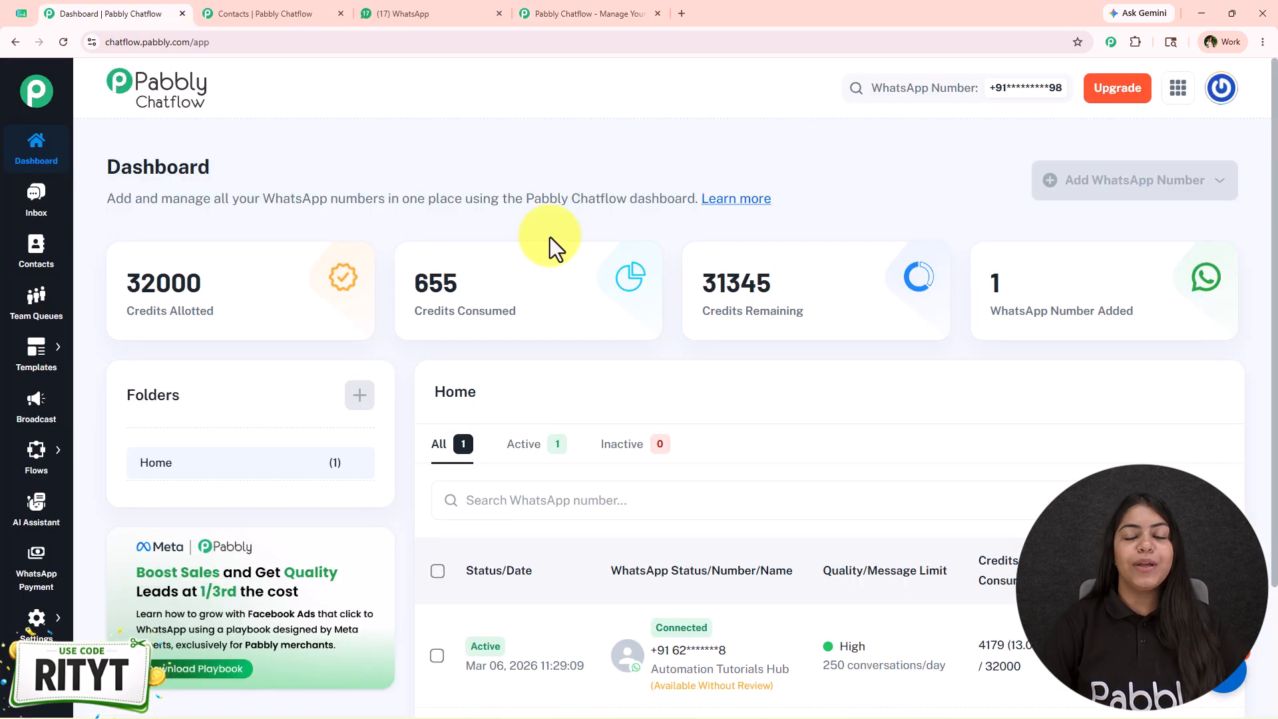
{"action": "left_click_drag", "start_coordinate": [541, 209], "coordinate": [547, 120]}
{"action": "left_click", "coordinate": [543, 174]}
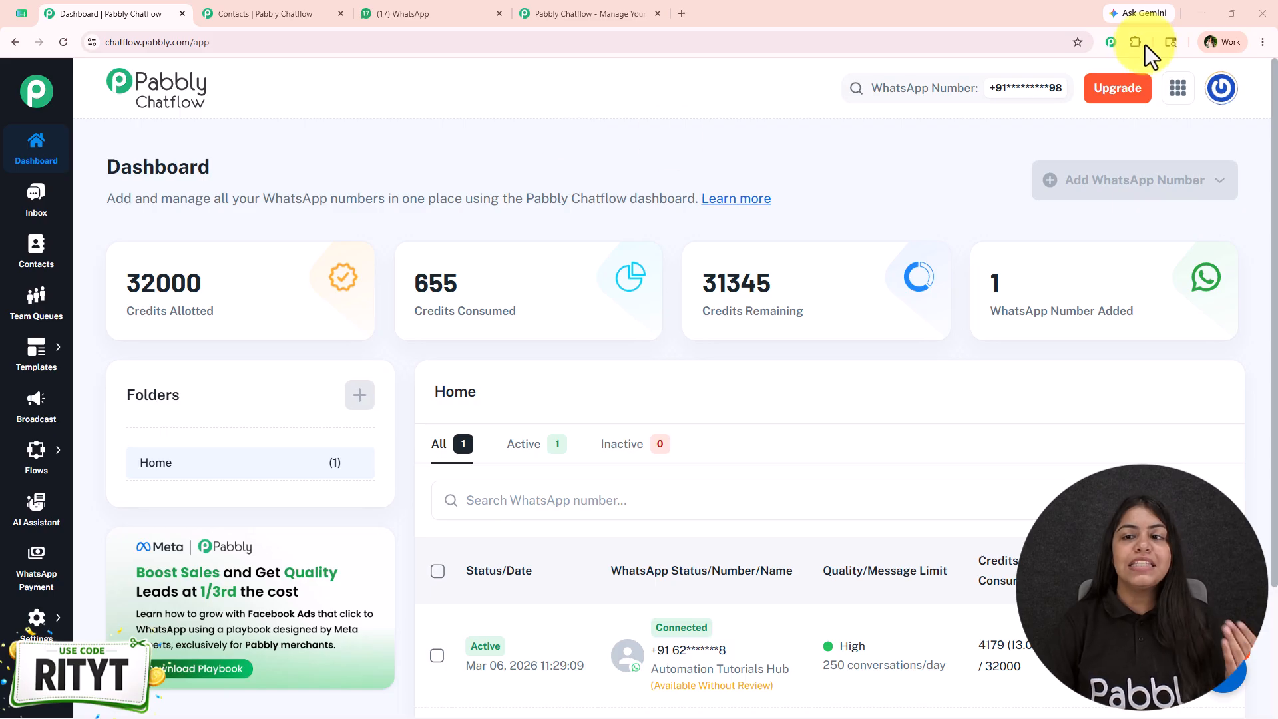
{"action": "left_click", "coordinate": [1047, 83]}
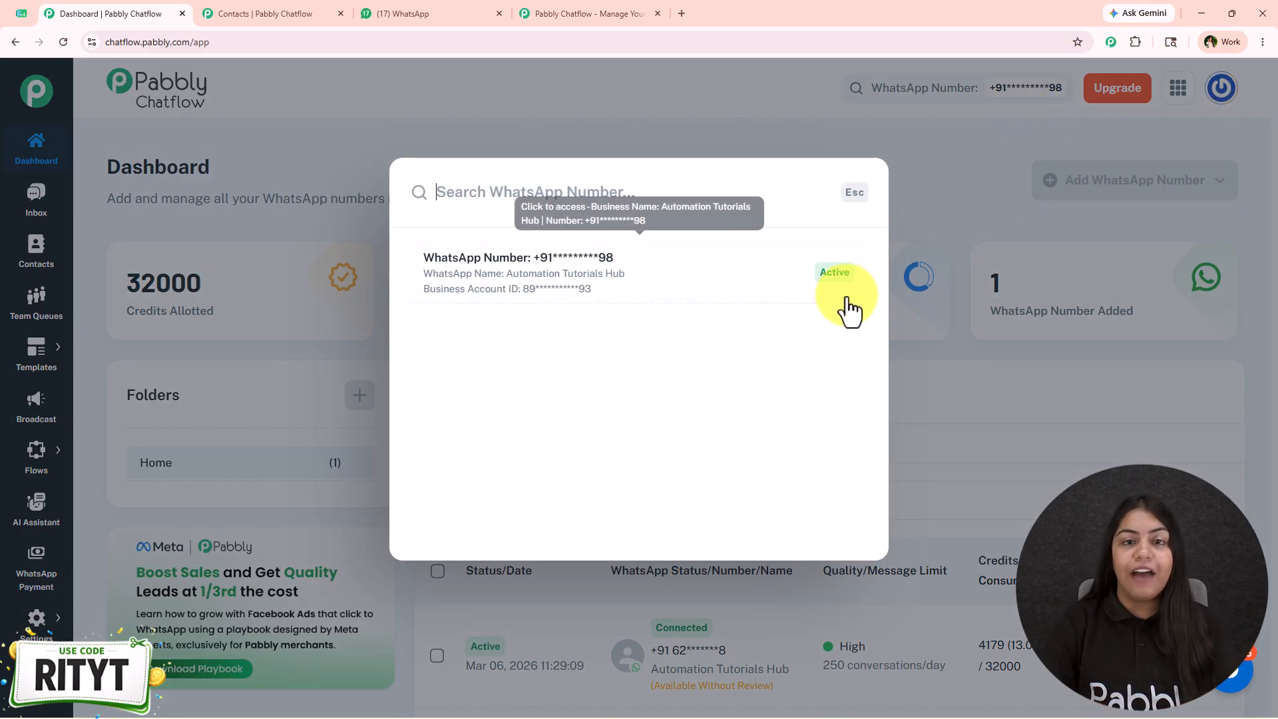
{"action": "left_click", "coordinate": [967, 305]}
{"action": "scroll", "coordinate": [922, 384], "scroll_direction": "down", "scroll_amount": 3}
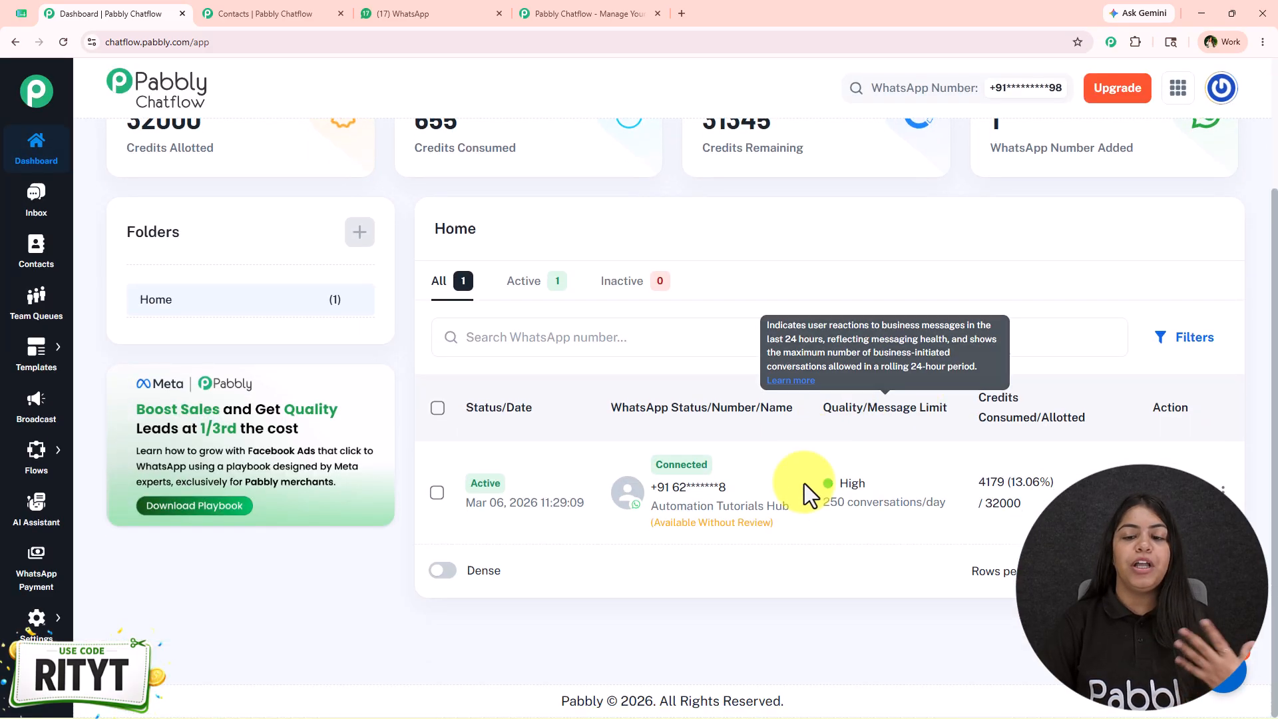
{"action": "scroll", "coordinate": [810, 486], "scroll_direction": "up", "scroll_amount": 3}
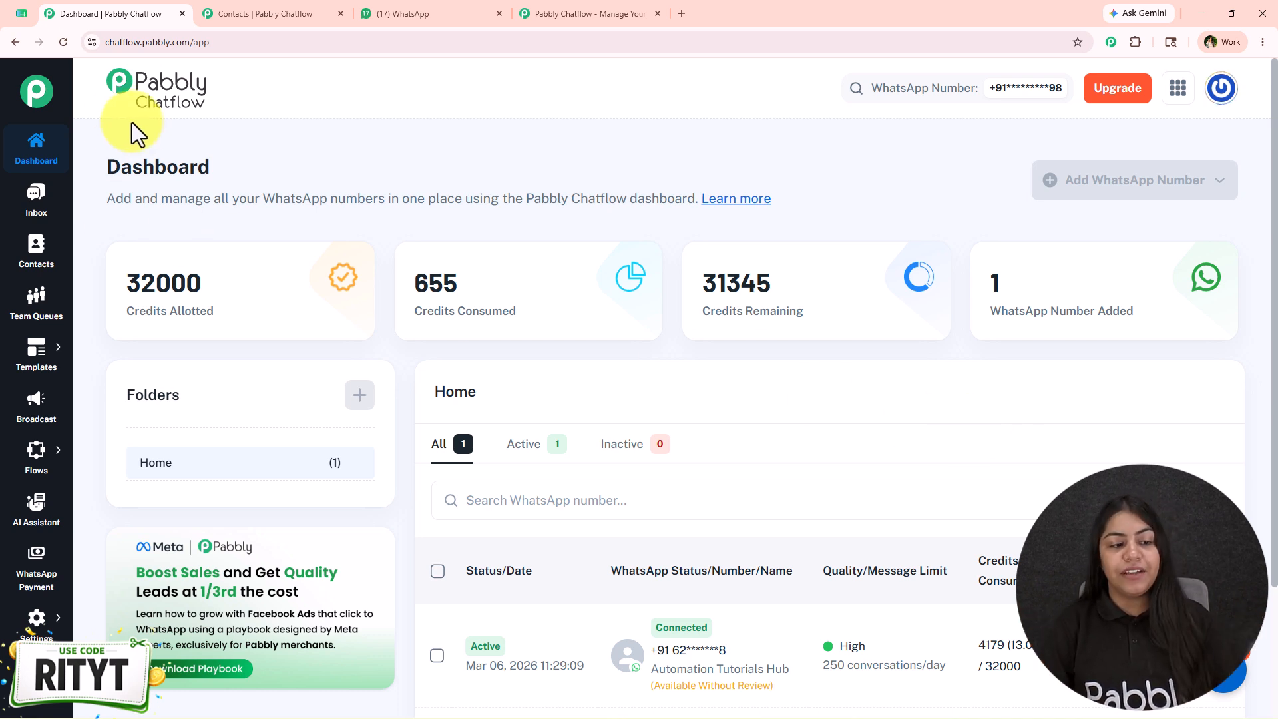
Add a new WhatsApp broadcast of the type Broadcast Campaign and name it New Launch
{"action": "left_click", "coordinate": [34, 416]}
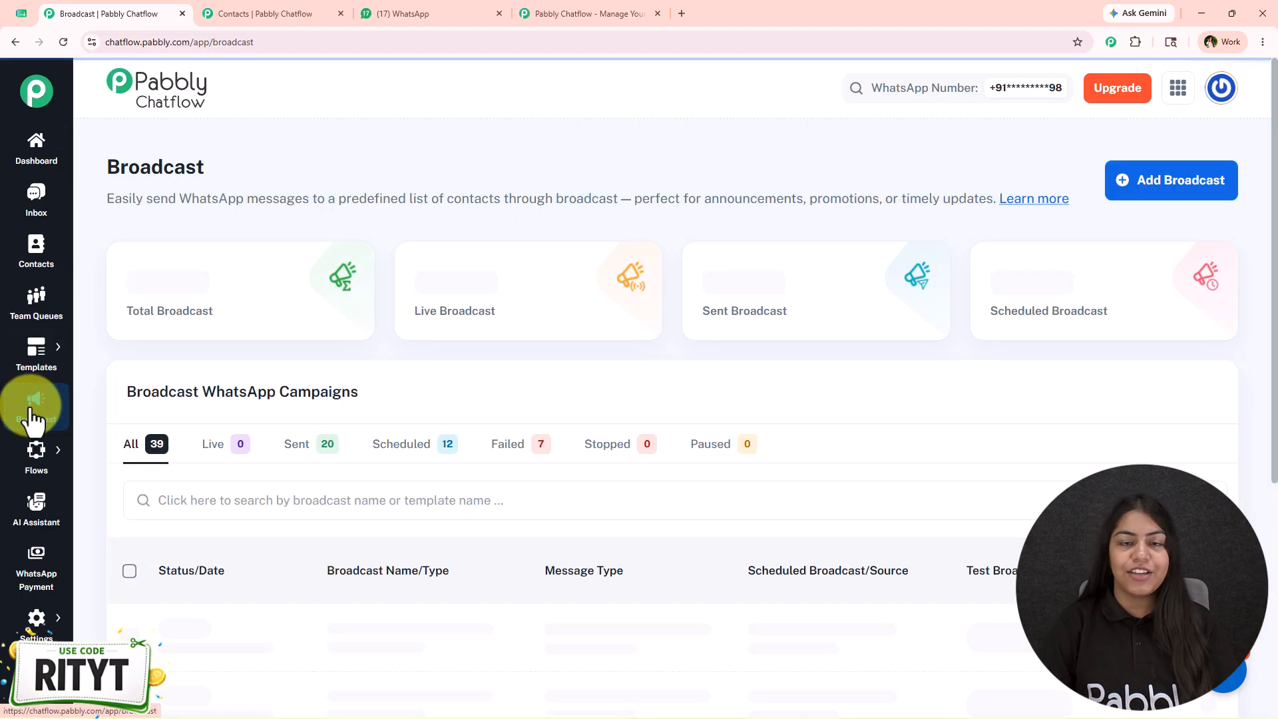
{"action": "mouse_move", "coordinate": [35, 444]}
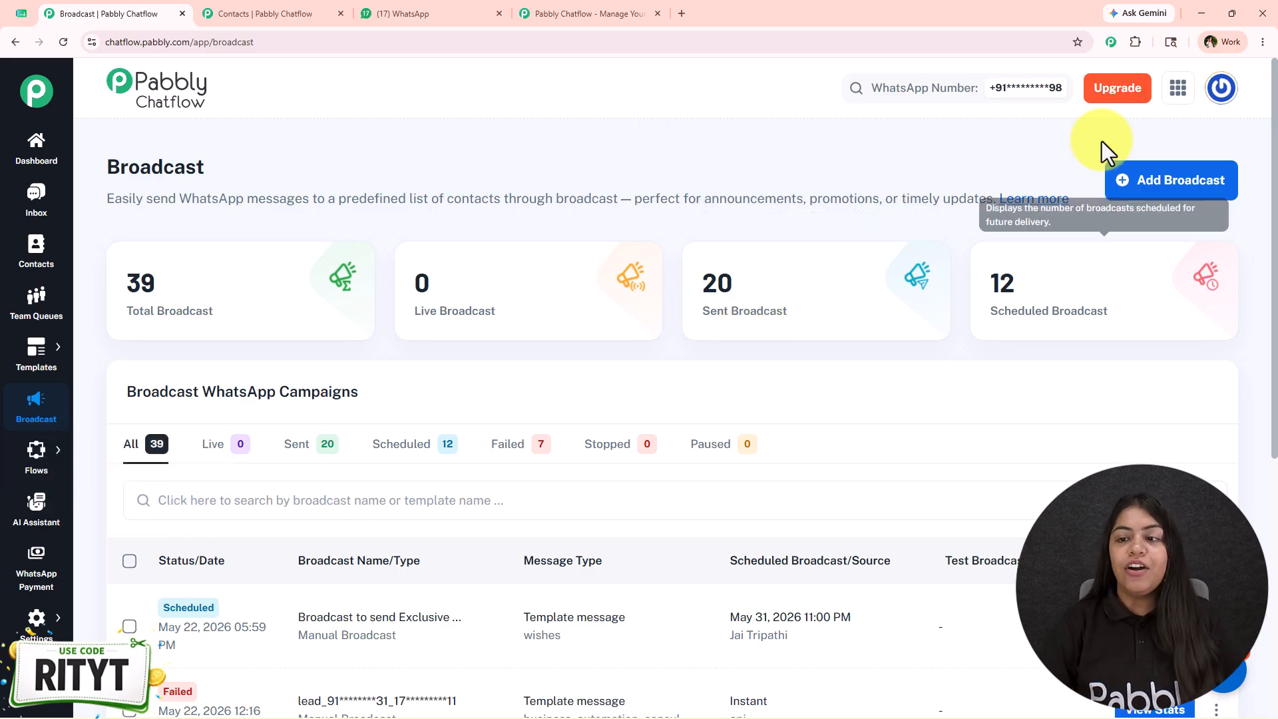
{"action": "left_click", "coordinate": [1136, 188]}
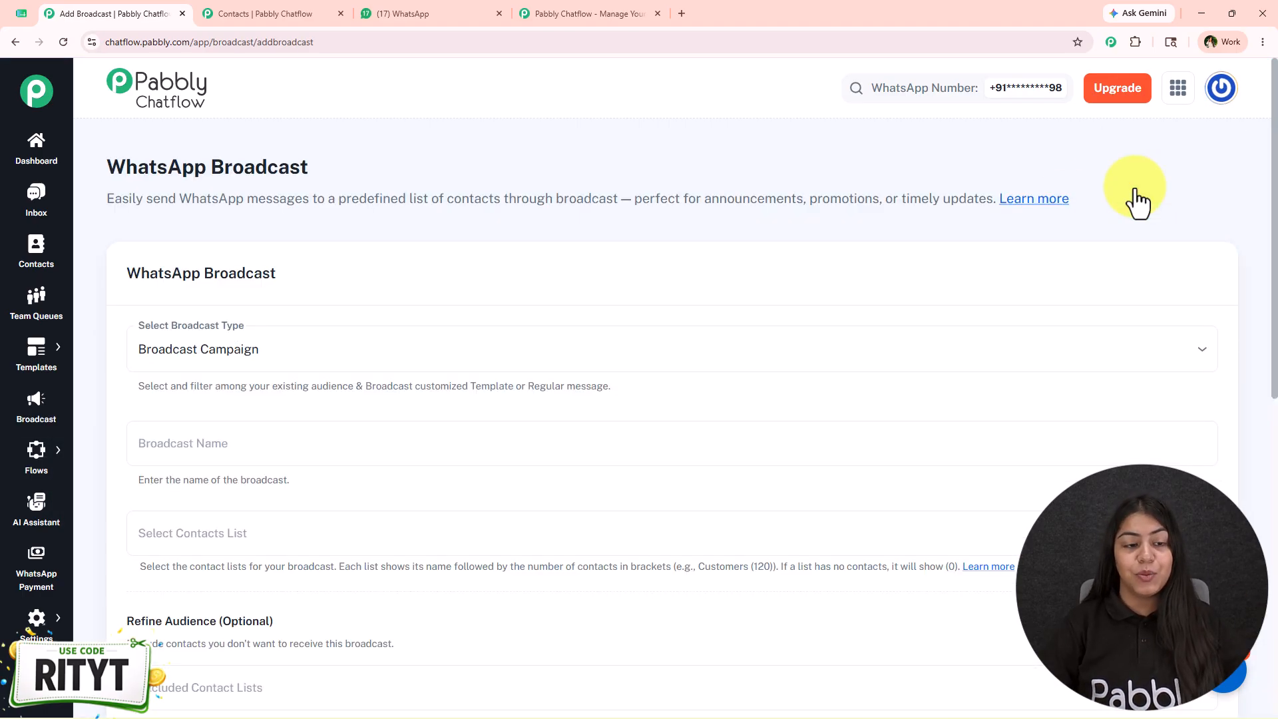
{"action": "left_click", "coordinate": [574, 364]}
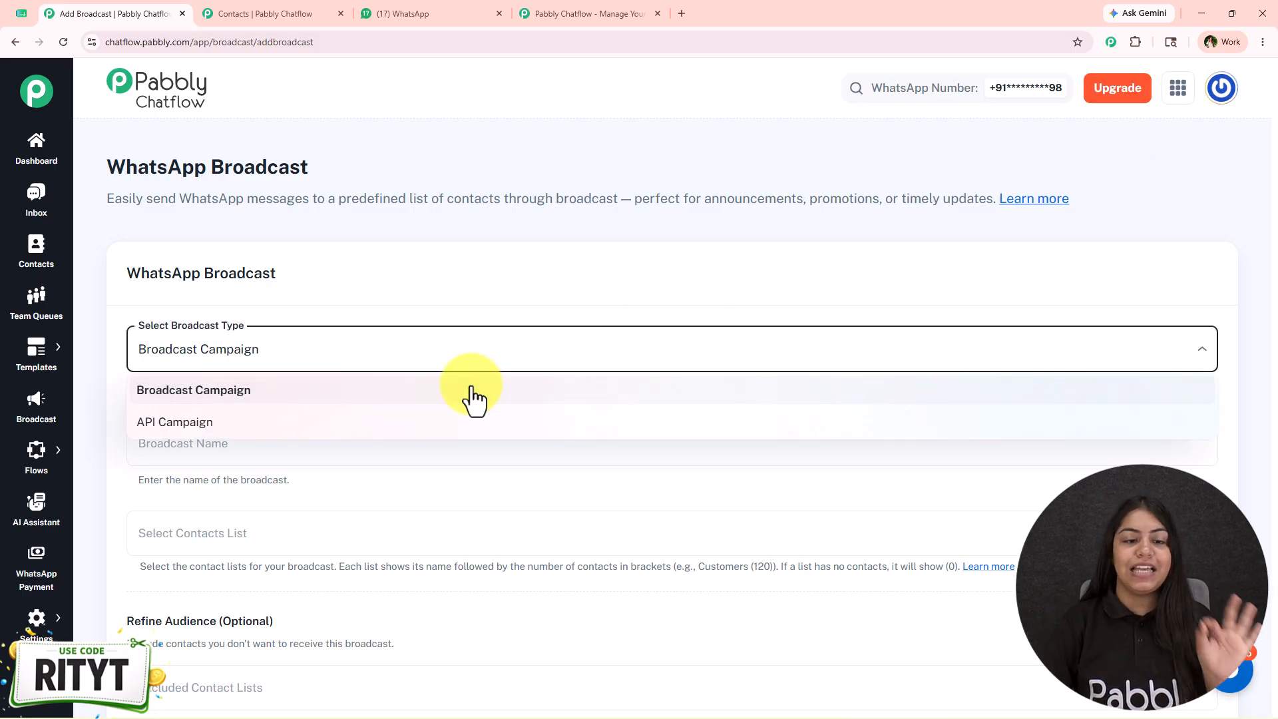
{"action": "left_click", "coordinate": [475, 398]}
{"action": "scroll", "coordinate": [594, 380], "scroll_direction": "down", "scroll_amount": 2}
{"action": "left_click", "coordinate": [514, 320]}
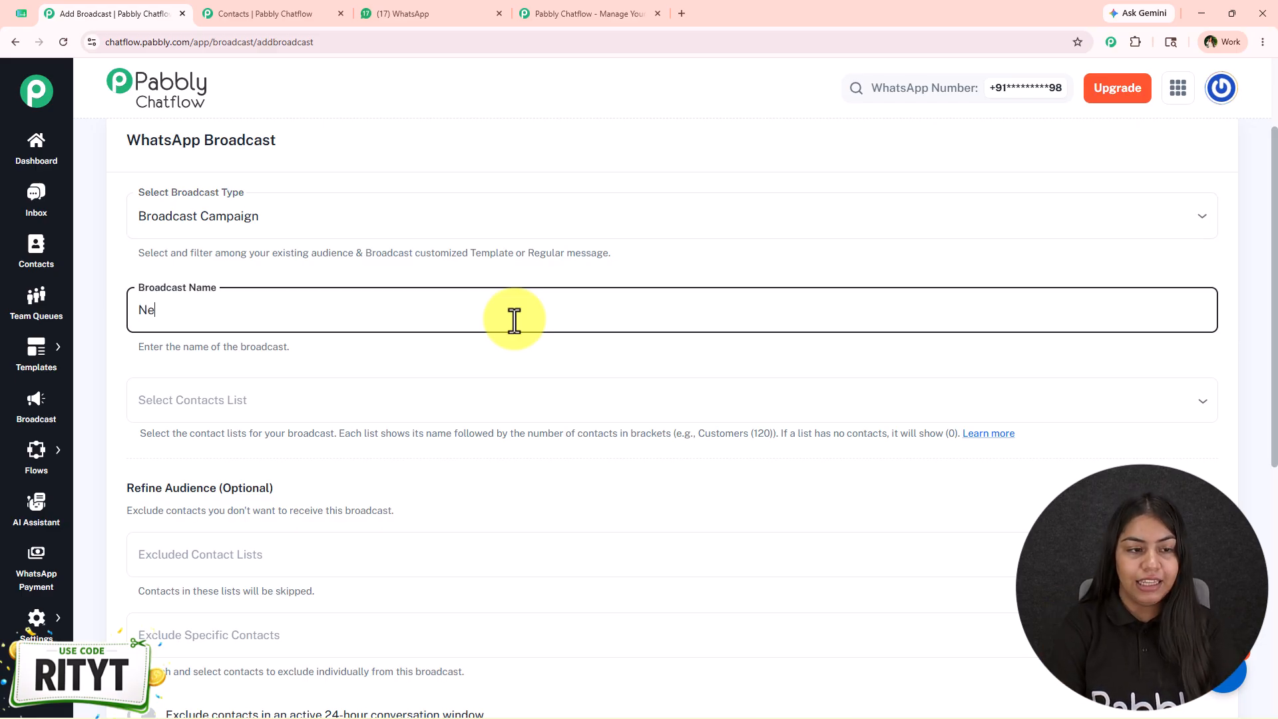
Examine which contact lists are available for the broadcast without selecting one
{"action": "left_click", "coordinate": [221, 401]}
{"action": "scroll", "coordinate": [251, 354], "scroll_direction": "down", "scroll_amount": 2}
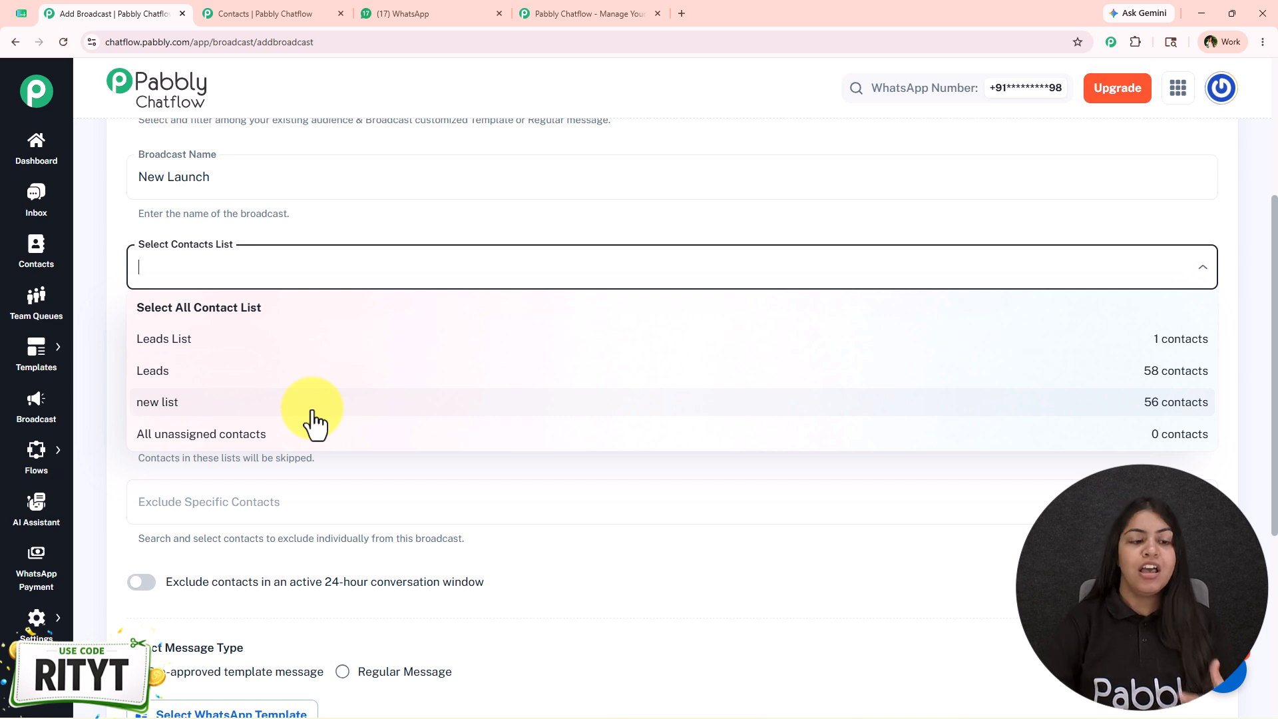
{"action": "left_click", "coordinate": [357, 221]}
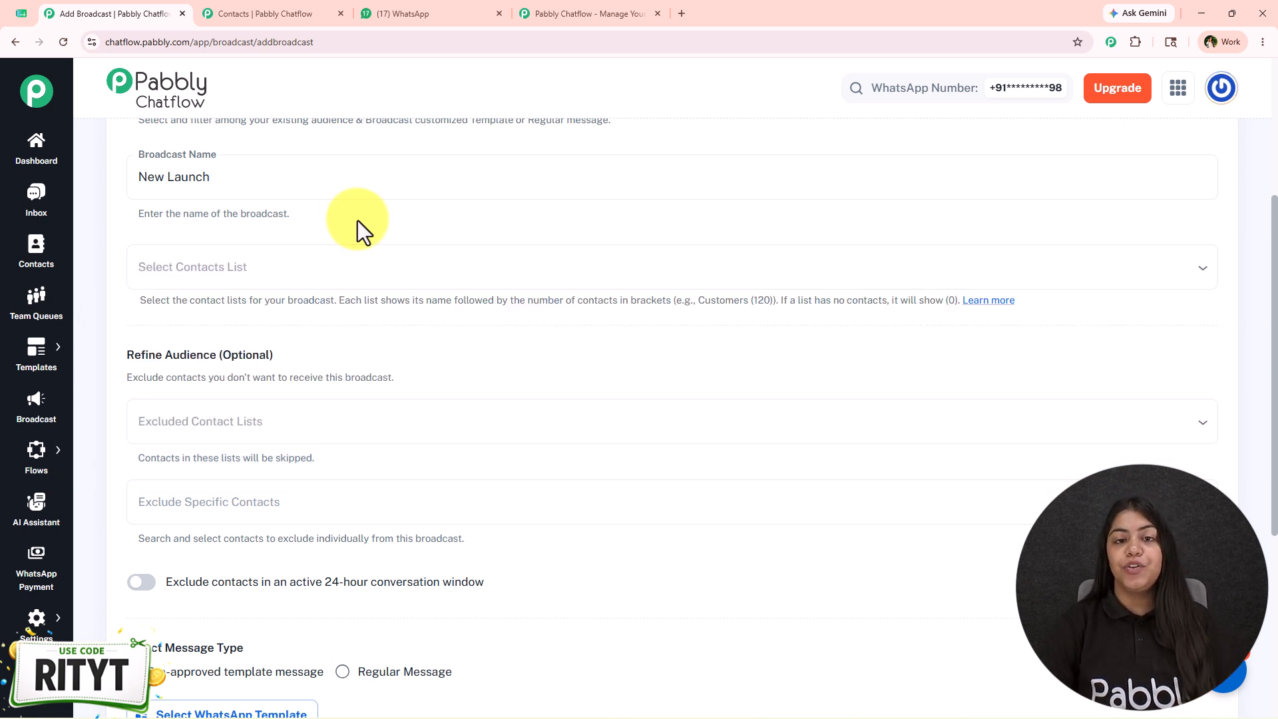
On the Contacts page, view the form for adding a contact list and the form for adding contacts in bulk
{"action": "left_click", "coordinate": [266, 10]}
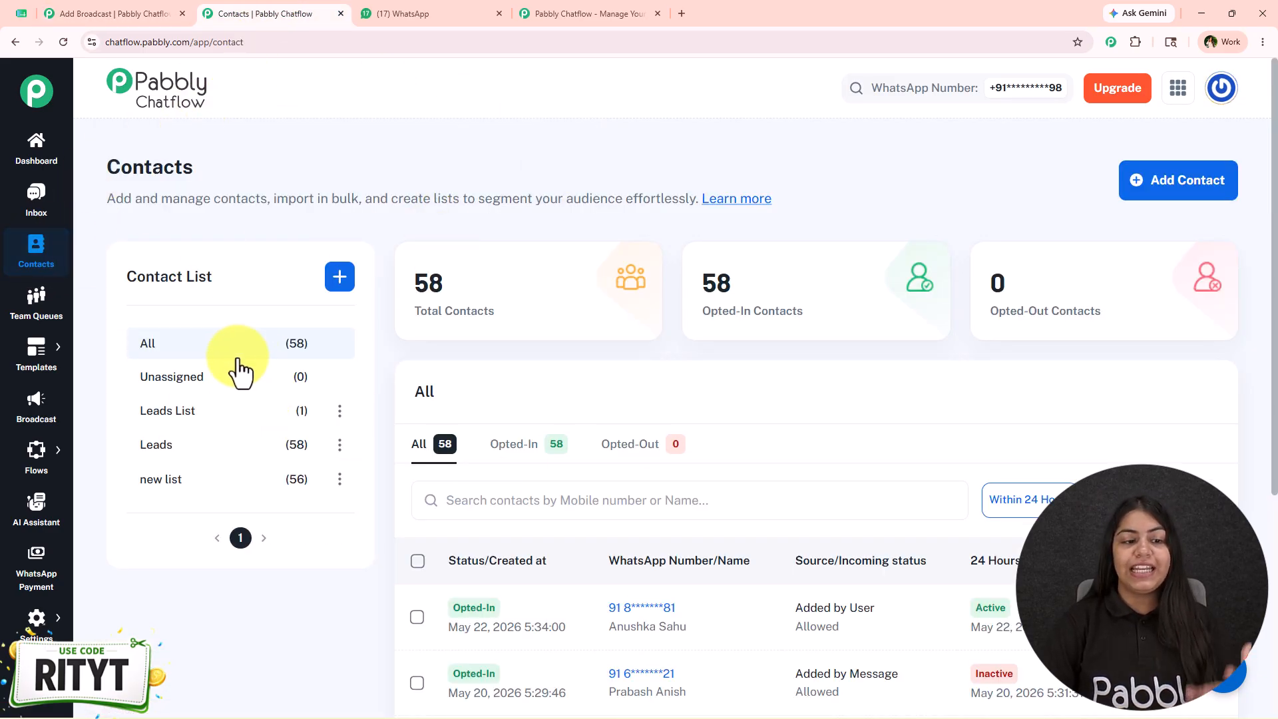
{"action": "left_click", "coordinate": [338, 278]}
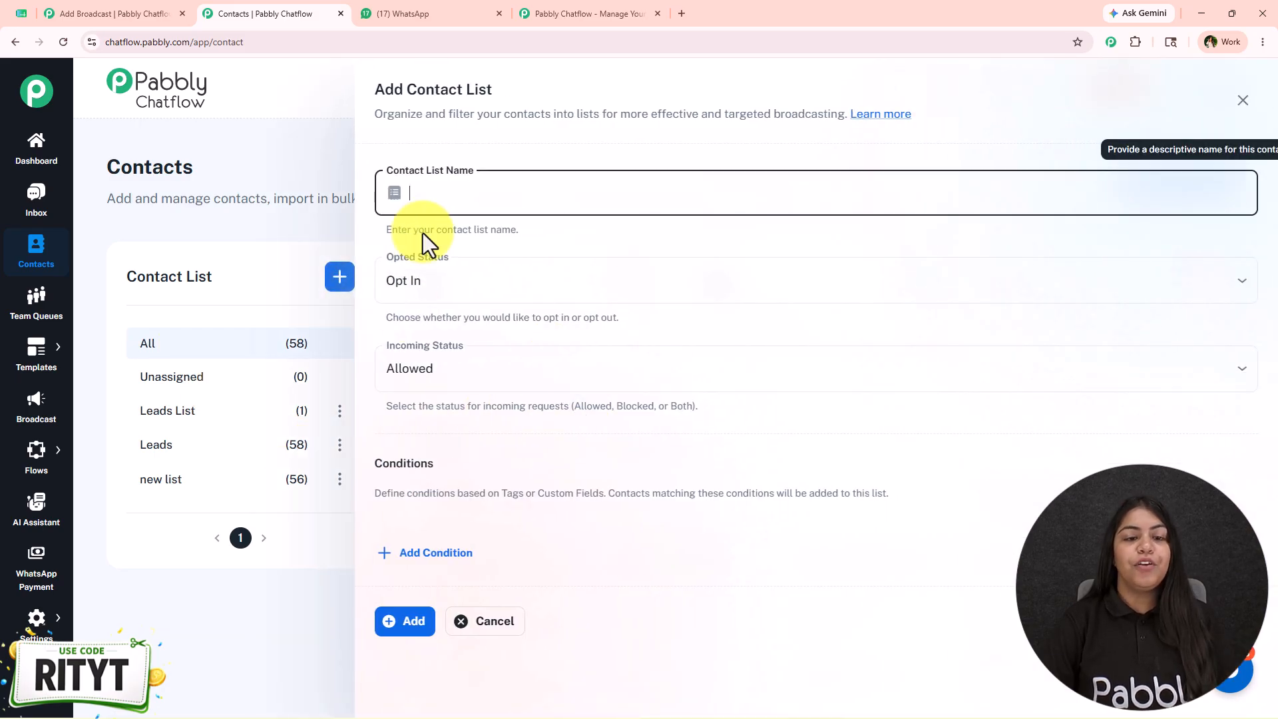
{"action": "left_click", "coordinate": [514, 626]}
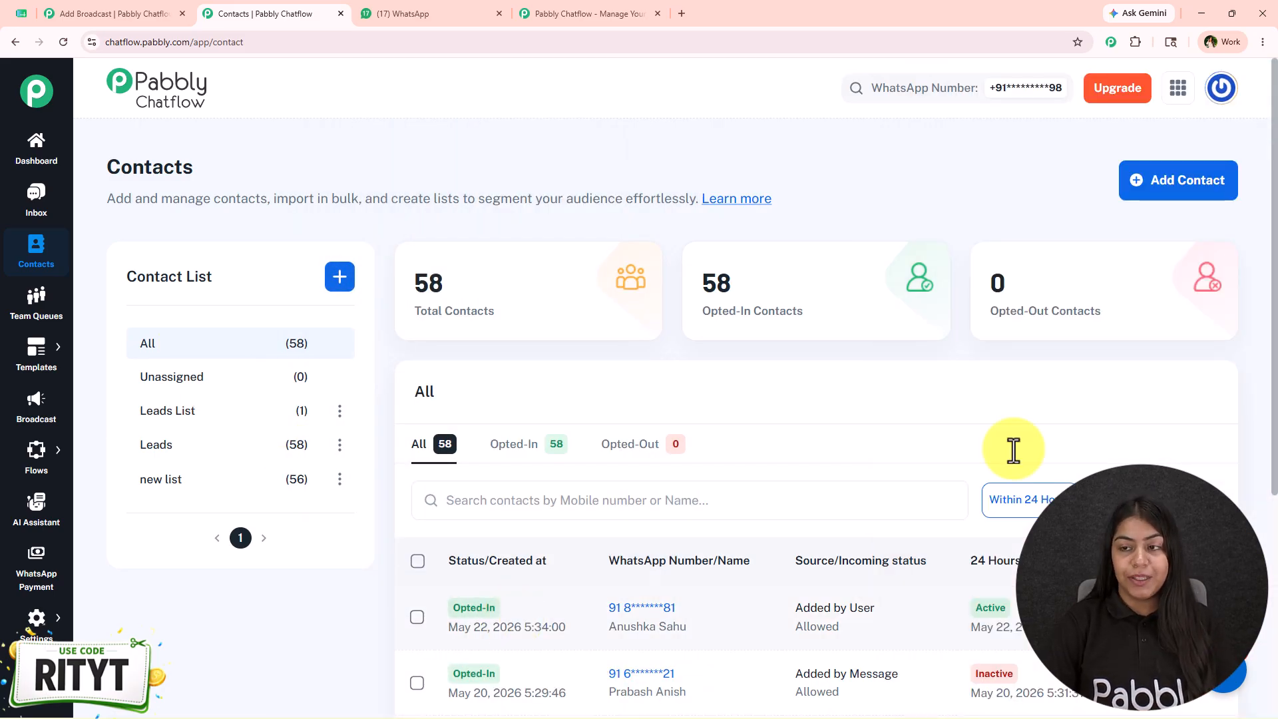
{"action": "left_click", "coordinate": [1195, 196]}
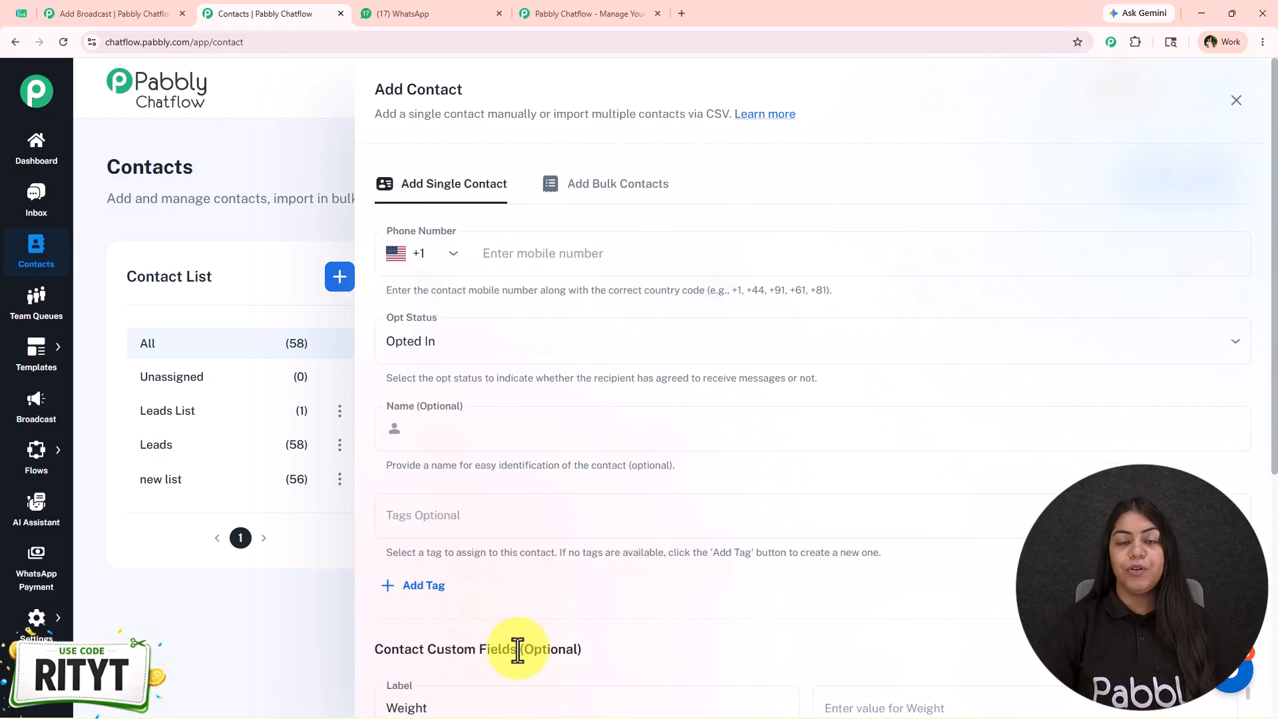
{"action": "left_click", "coordinate": [595, 197]}
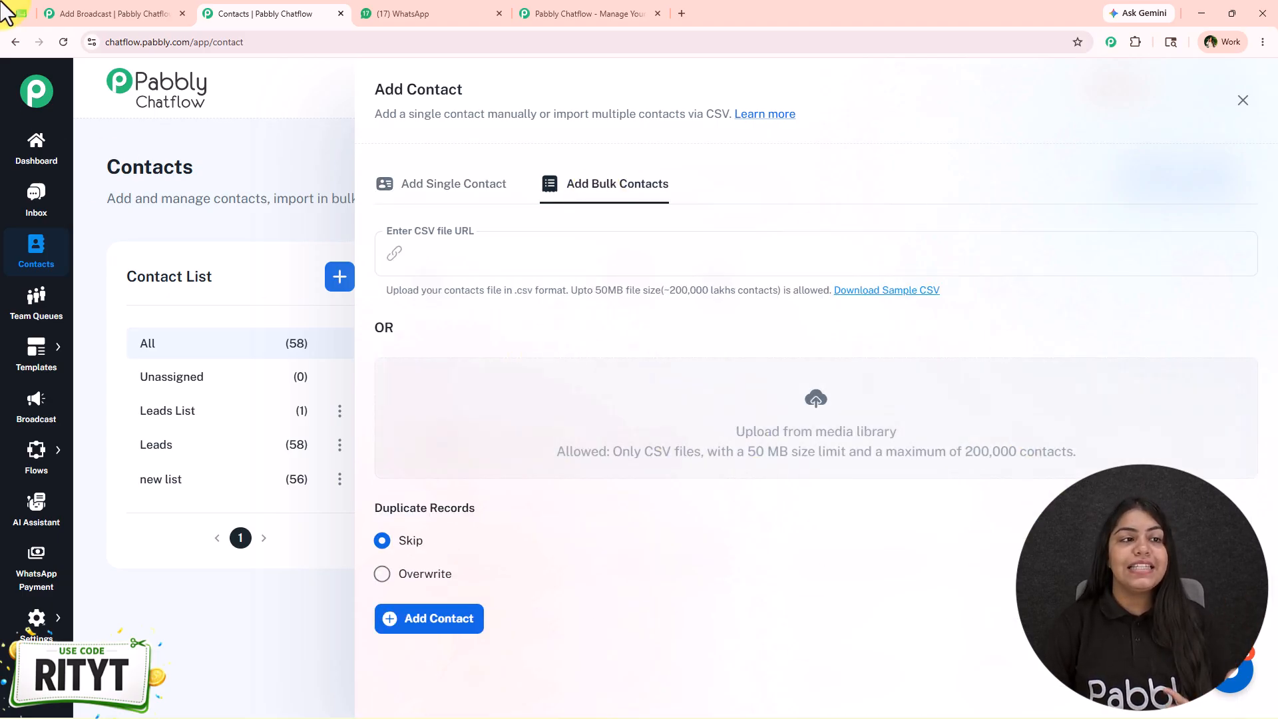
Look over the contact rows and file options in the Google Sheets file Data, and return to the Contacts page
{"action": "left_click", "coordinate": [21, 13]}
{"action": "left_click_drag", "start_coordinate": [371, 253], "coordinate": [526, 513]}
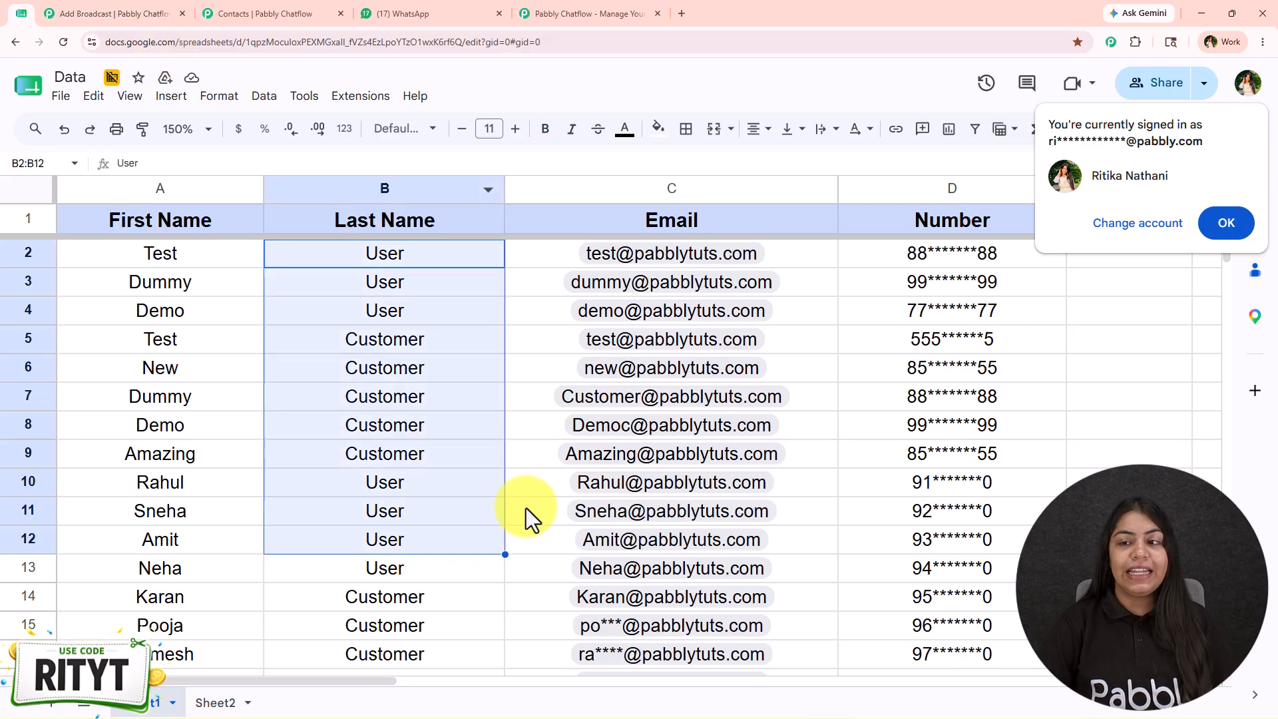
{"action": "left_click", "coordinate": [1242, 222]}
{"action": "left_click", "coordinate": [61, 95]}
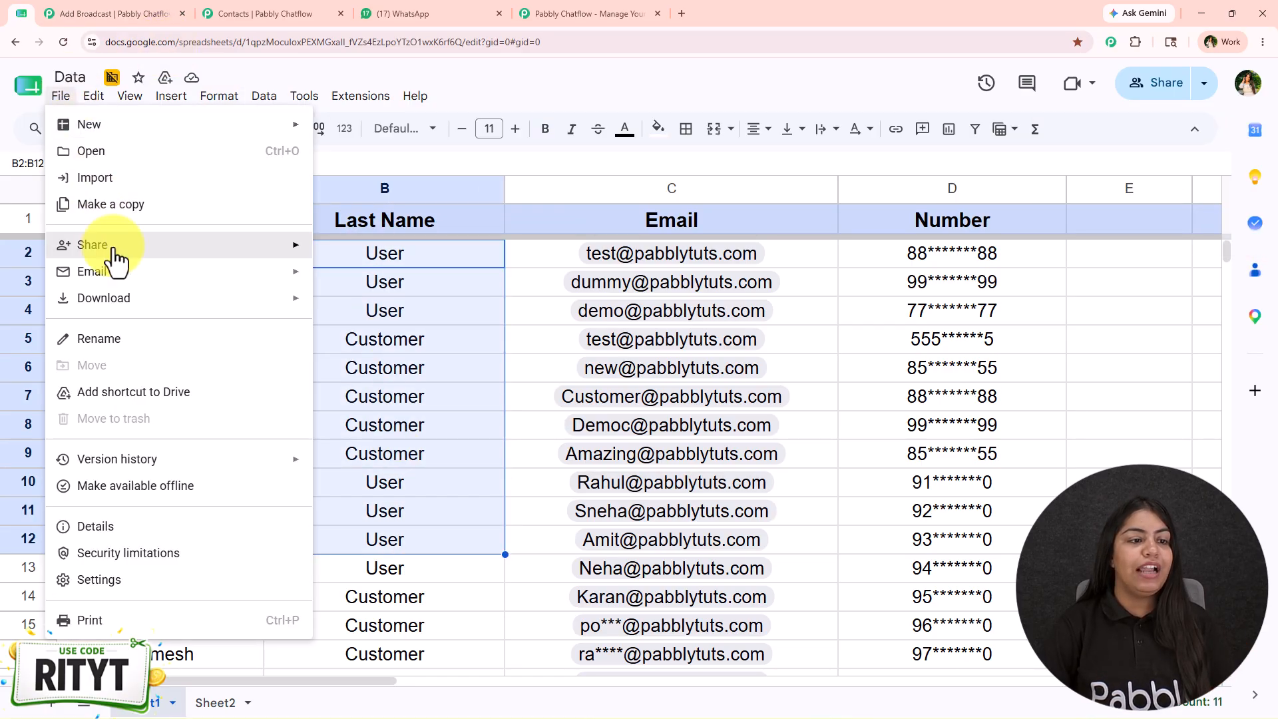
{"action": "left_click", "coordinate": [590, 420]}
{"action": "left_click", "coordinate": [203, 3]}
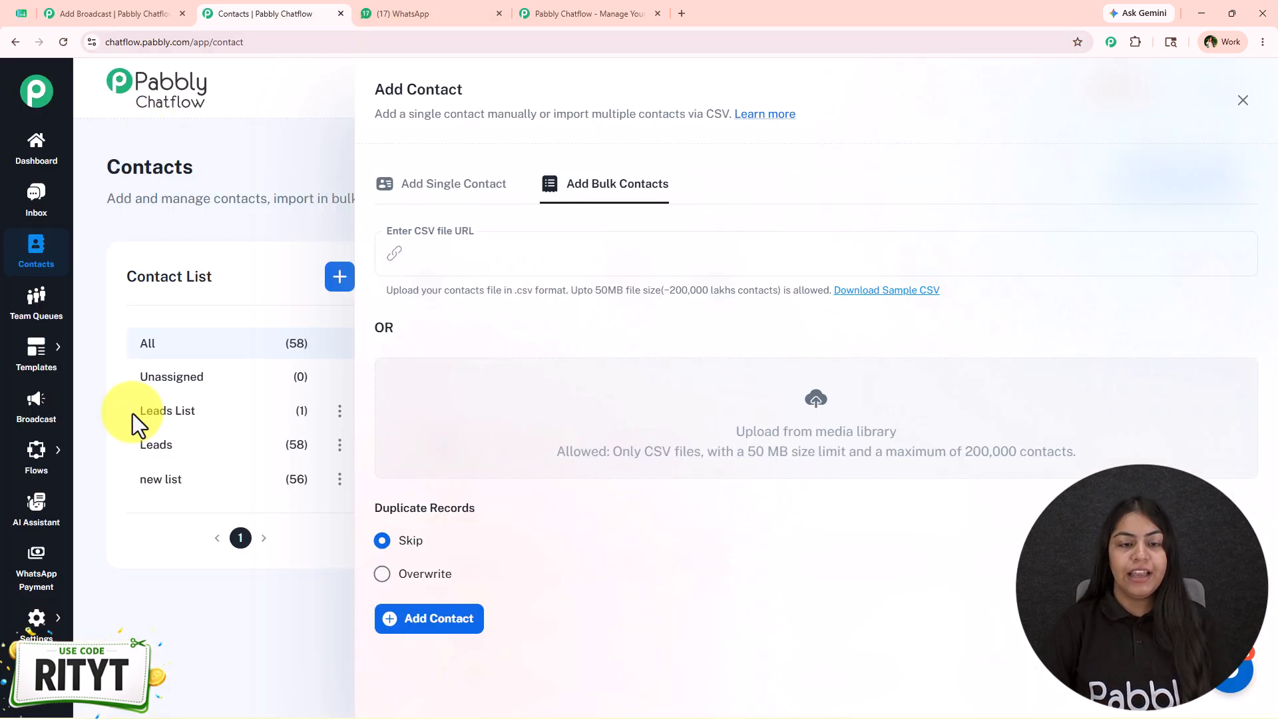
Close the bulk contact form and show the contacts in the Leads list
{"action": "left_click", "coordinate": [1244, 102]}
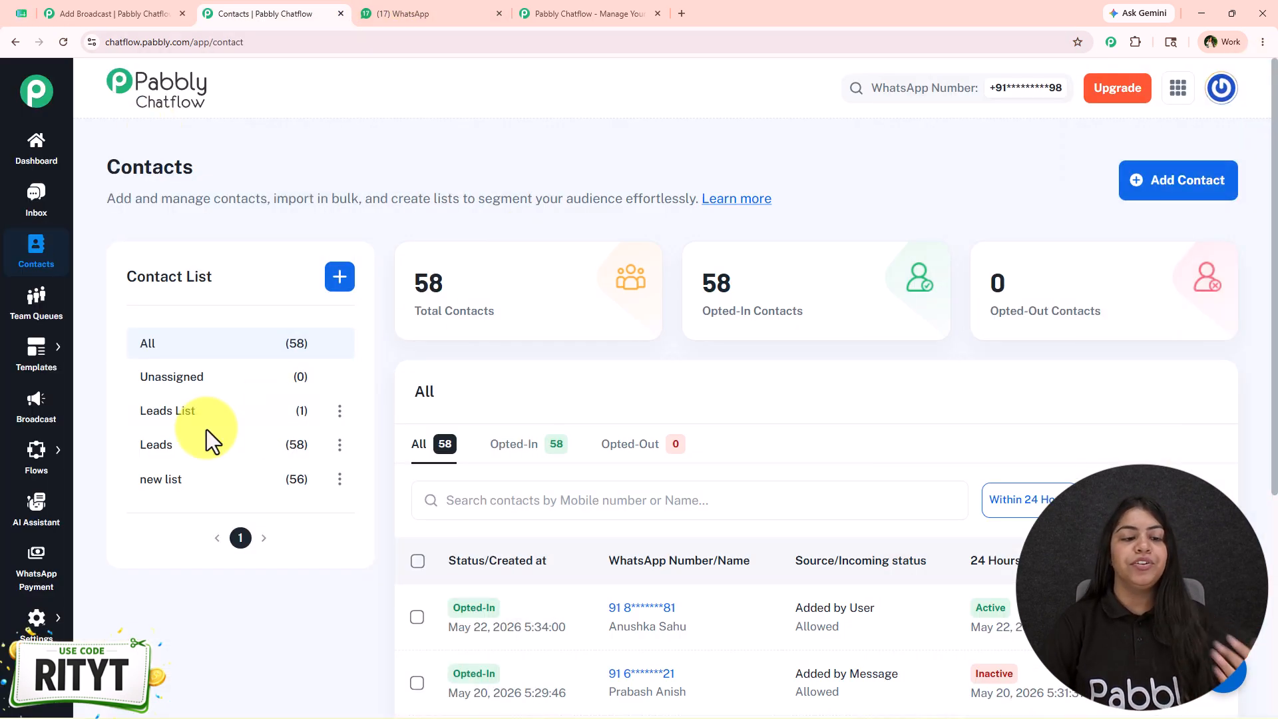
{"action": "left_click", "coordinate": [165, 445]}
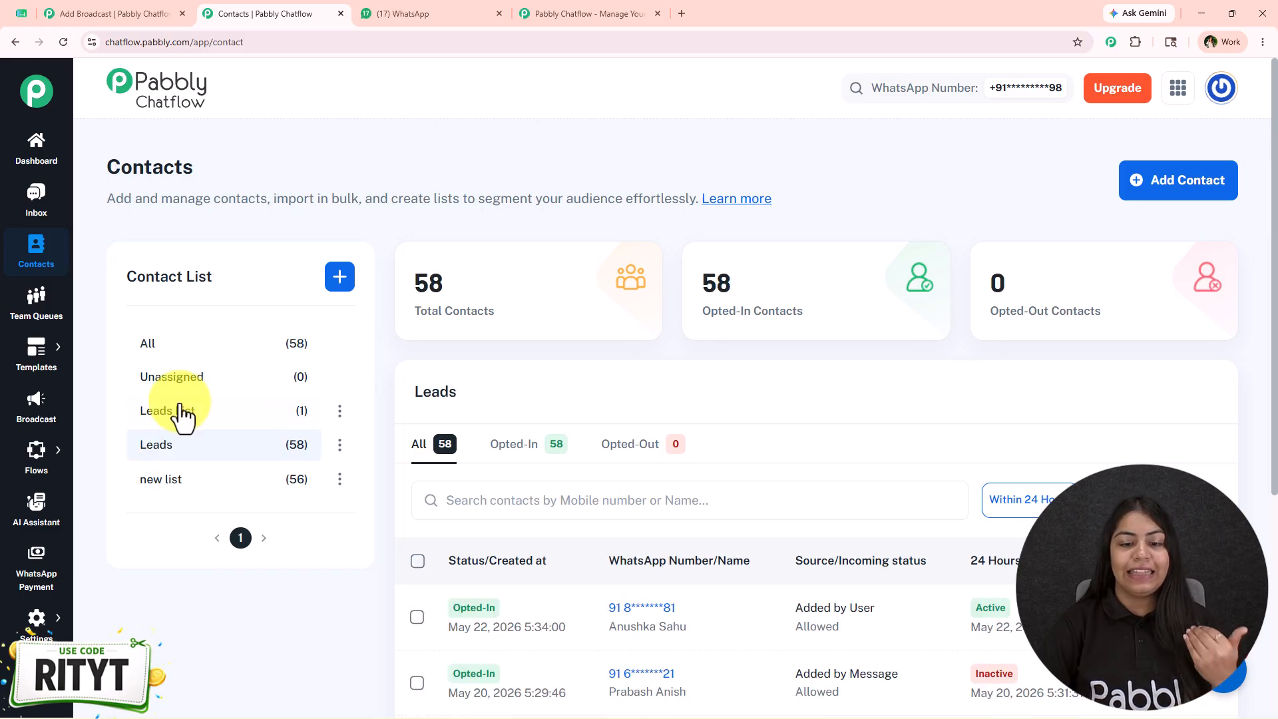
Return to the broadcast form and select the contact lists Leads List and Leads, leaving out new list
{"action": "scroll", "coordinate": [626, 499], "scroll_direction": "down", "scroll_amount": 3}
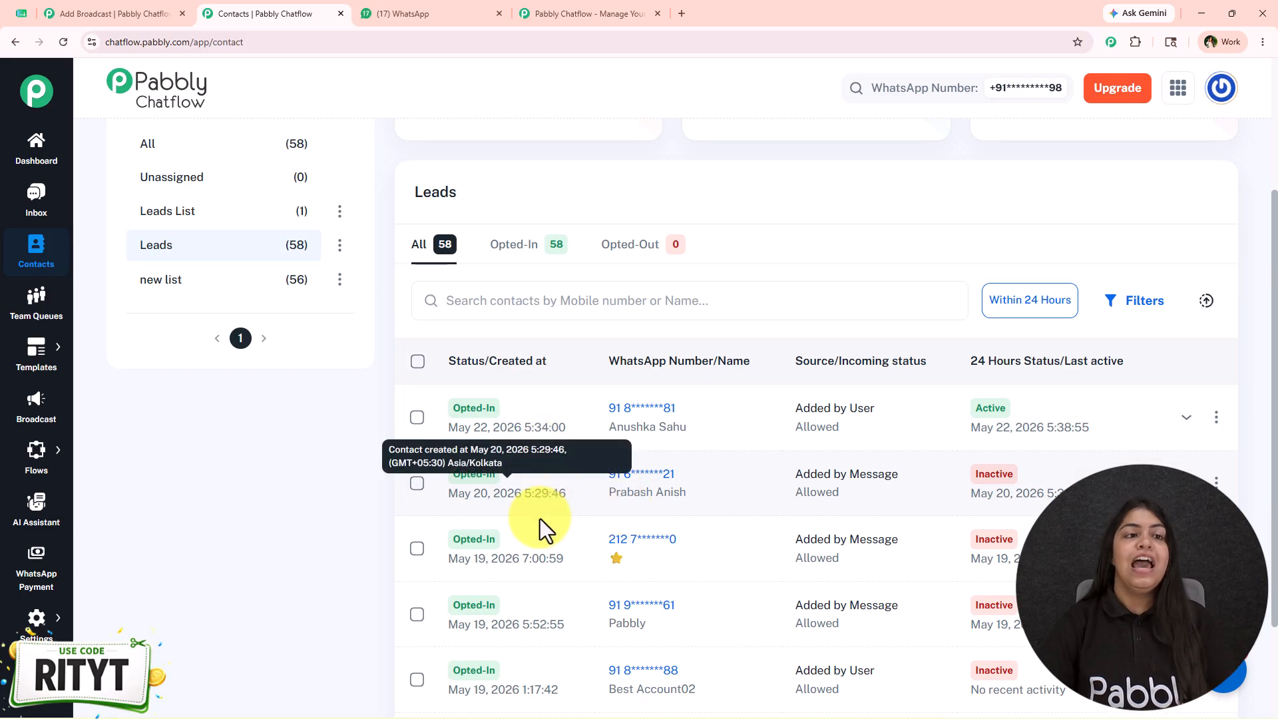
{"action": "left_click", "coordinate": [148, 12]}
{"action": "left_click", "coordinate": [211, 270]}
{"action": "left_click", "coordinate": [217, 343]}
{"action": "left_click", "coordinate": [256, 368]}
{"action": "left_click", "coordinate": [433, 337]}
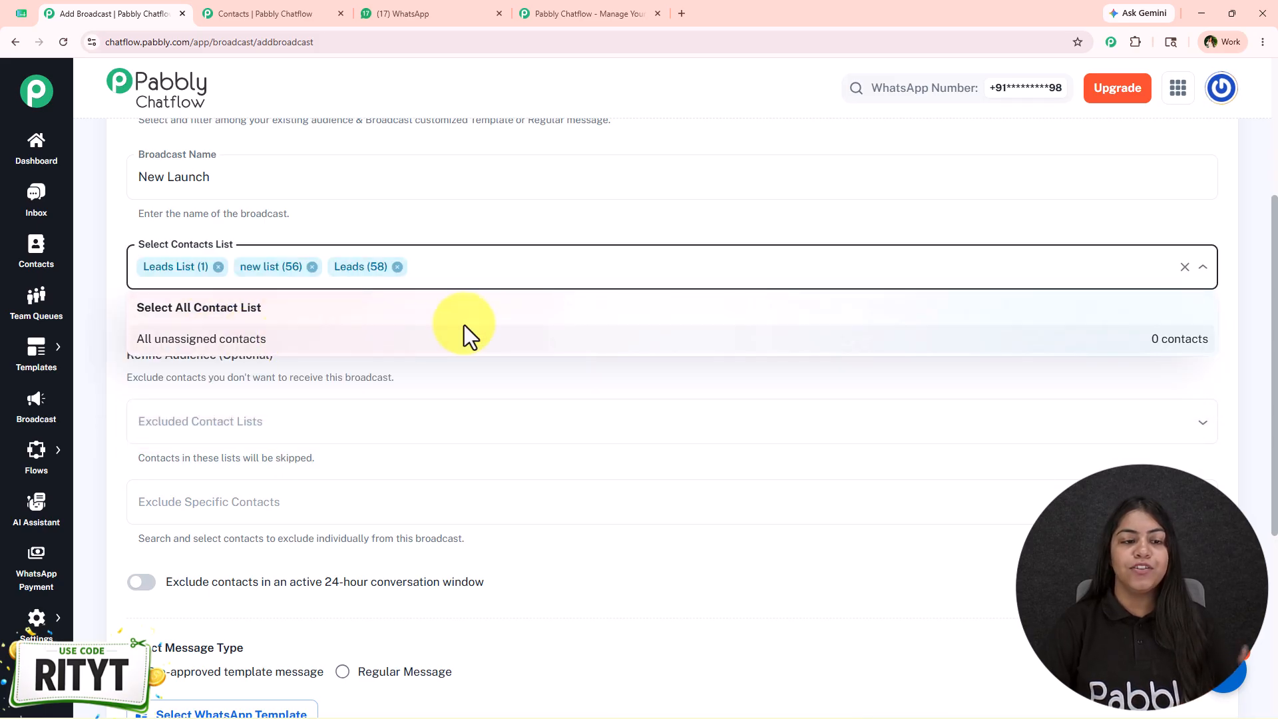
{"action": "left_click", "coordinate": [312, 268]}
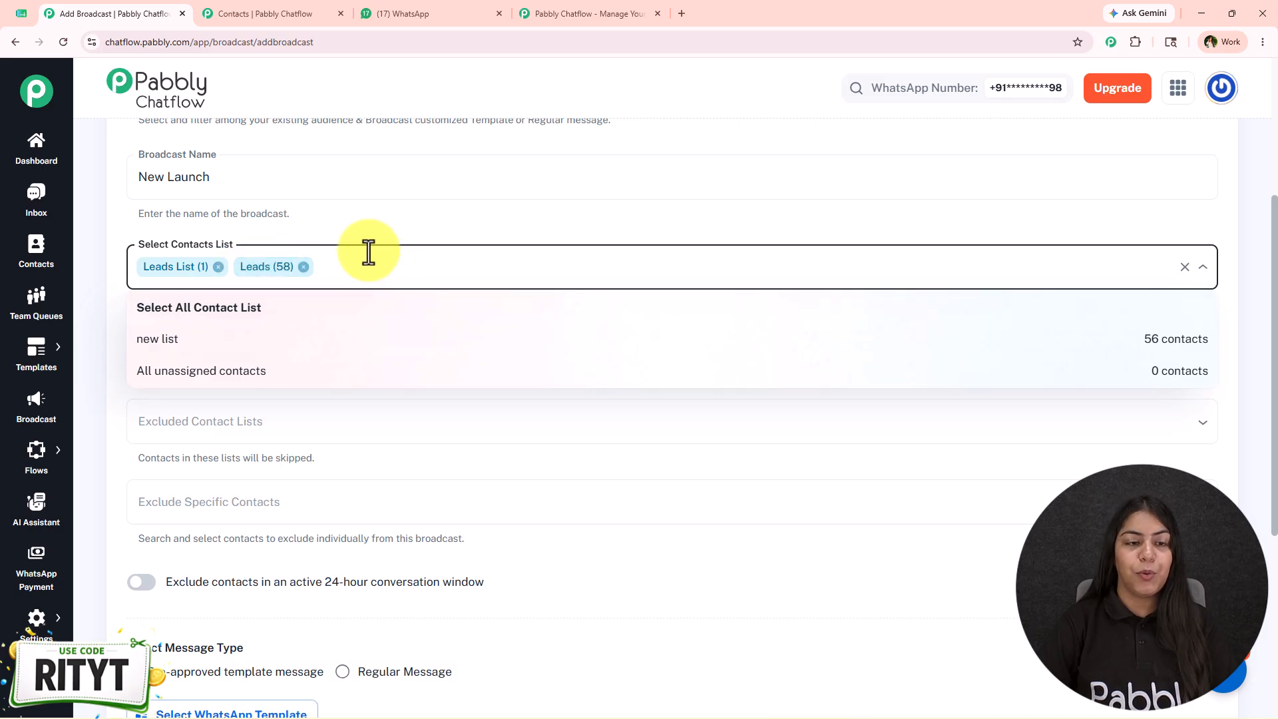
{"action": "left_click", "coordinate": [371, 226]}
Under Refine Audience, exclude the All unassigned contacts list from the broadcast
{"action": "scroll", "coordinate": [447, 455], "scroll_direction": "down", "scroll_amount": 1}
{"action": "scroll", "coordinate": [453, 459], "scroll_direction": "down", "scroll_amount": 1}
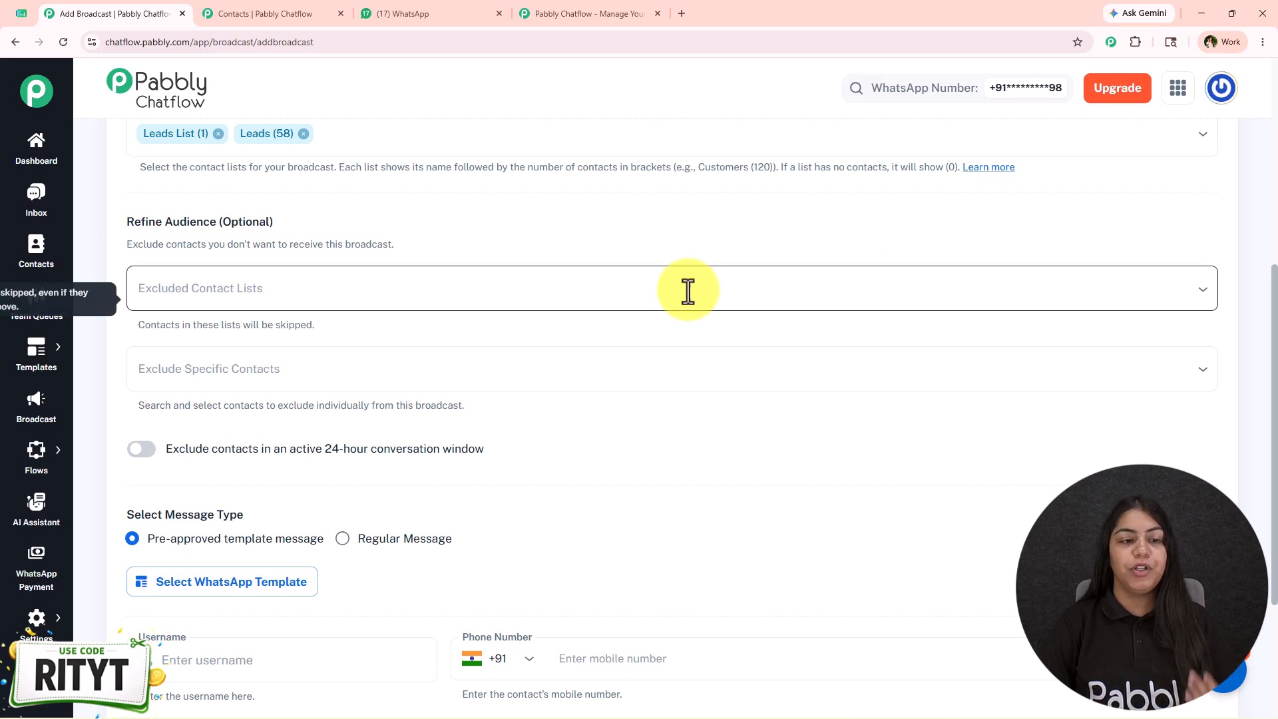
{"action": "left_click", "coordinate": [640, 291]}
{"action": "left_click", "coordinate": [265, 360]}
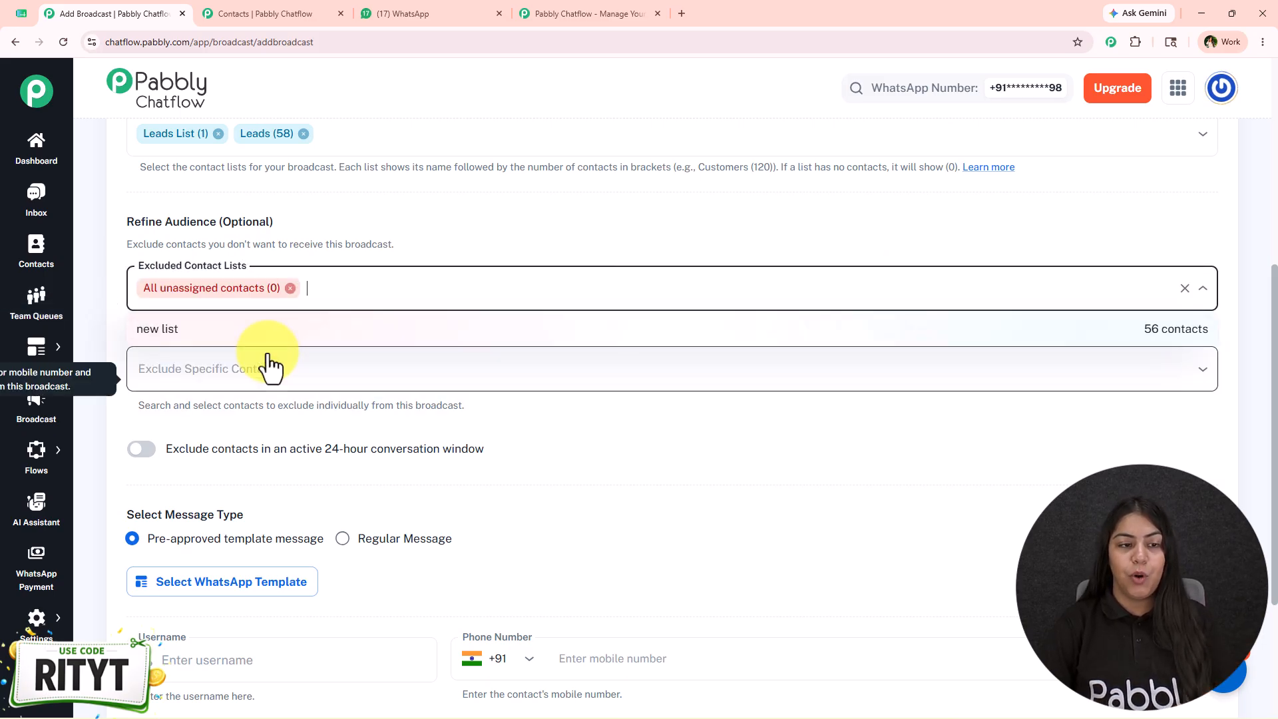
Exclude three specific contacts from the broadcast: the one created on May 20, 2026, Pabbly and Best Account02
{"action": "left_click", "coordinate": [314, 369]}
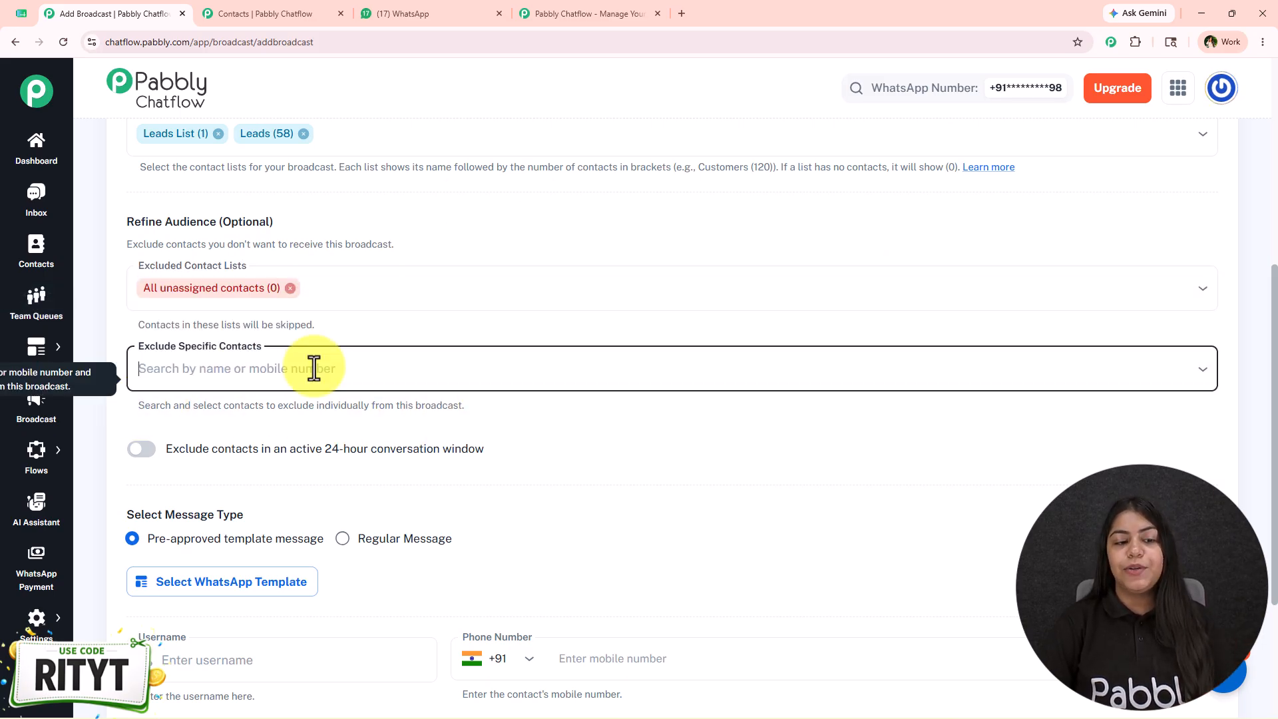
{"action": "left_click", "coordinate": [317, 464]}
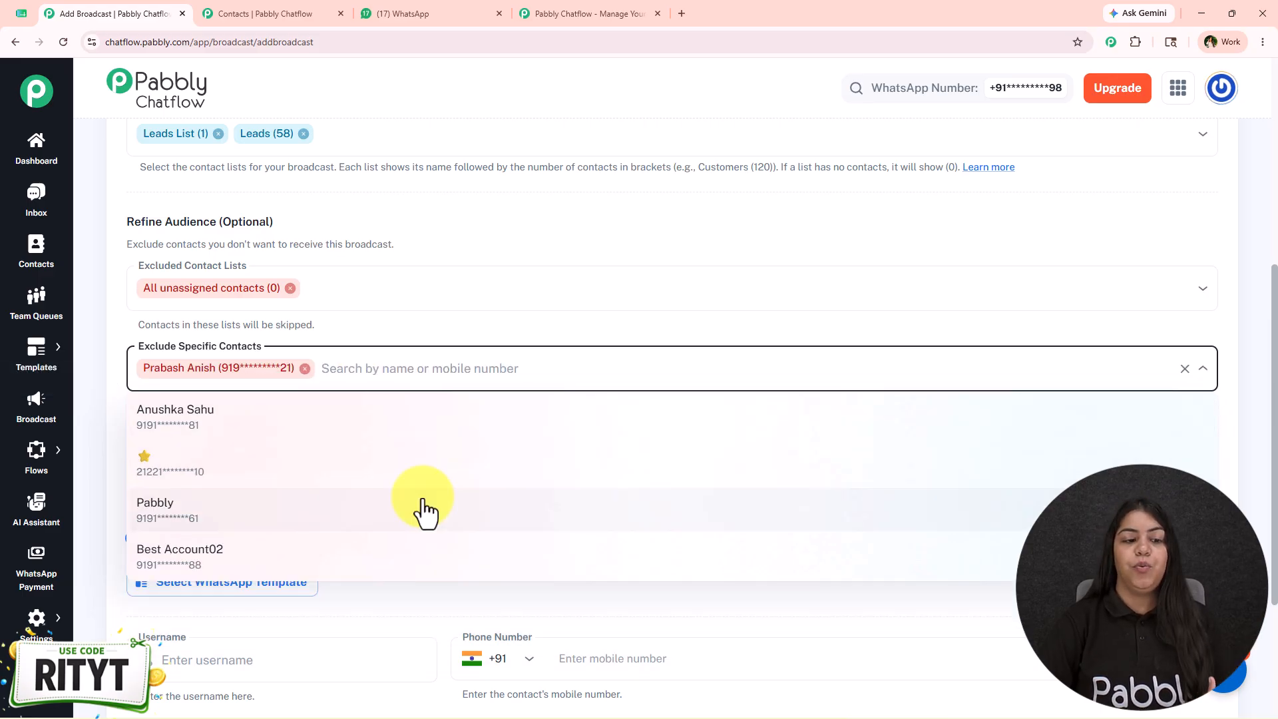
{"action": "left_click", "coordinate": [422, 510]}
{"action": "left_click", "coordinate": [484, 515]}
{"action": "left_click", "coordinate": [549, 326]}
{"action": "scroll", "coordinate": [528, 300], "scroll_direction": "down", "scroll_amount": 3}
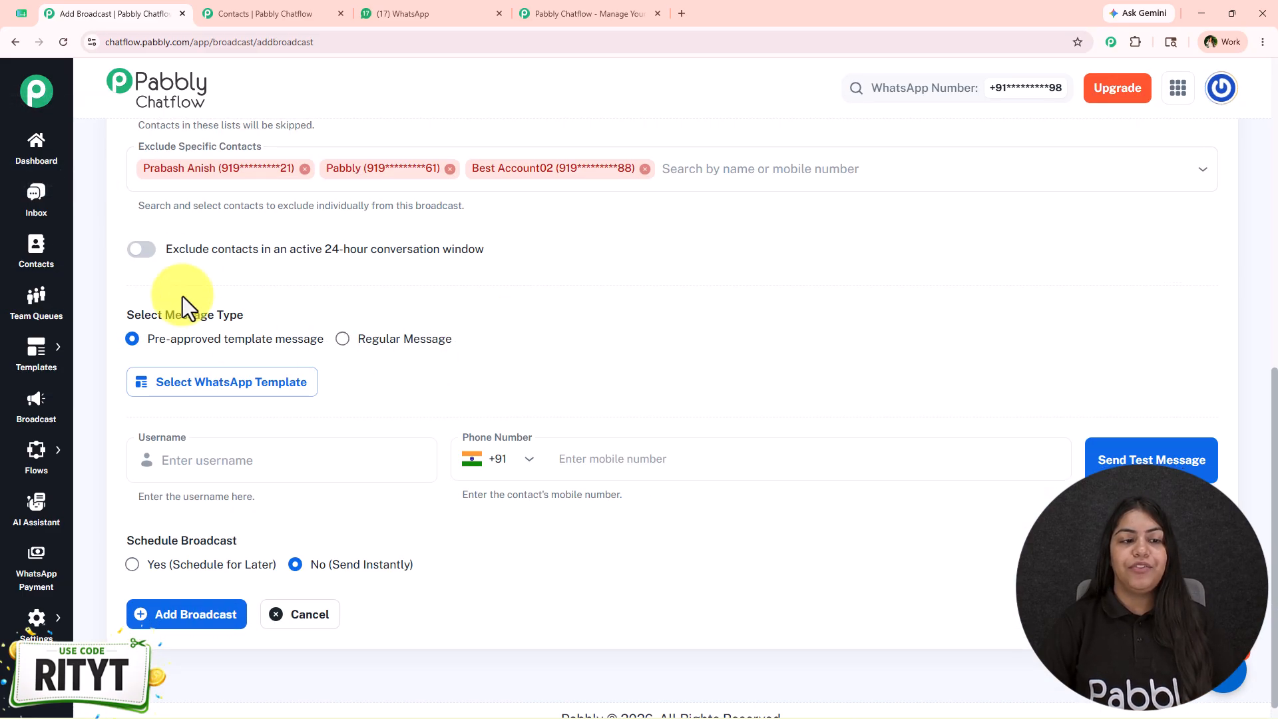
Turn on the exclusion of contacts in an active 24-hour conversation window, and turn it off again
{"action": "mouse_move", "coordinate": [209, 266]}
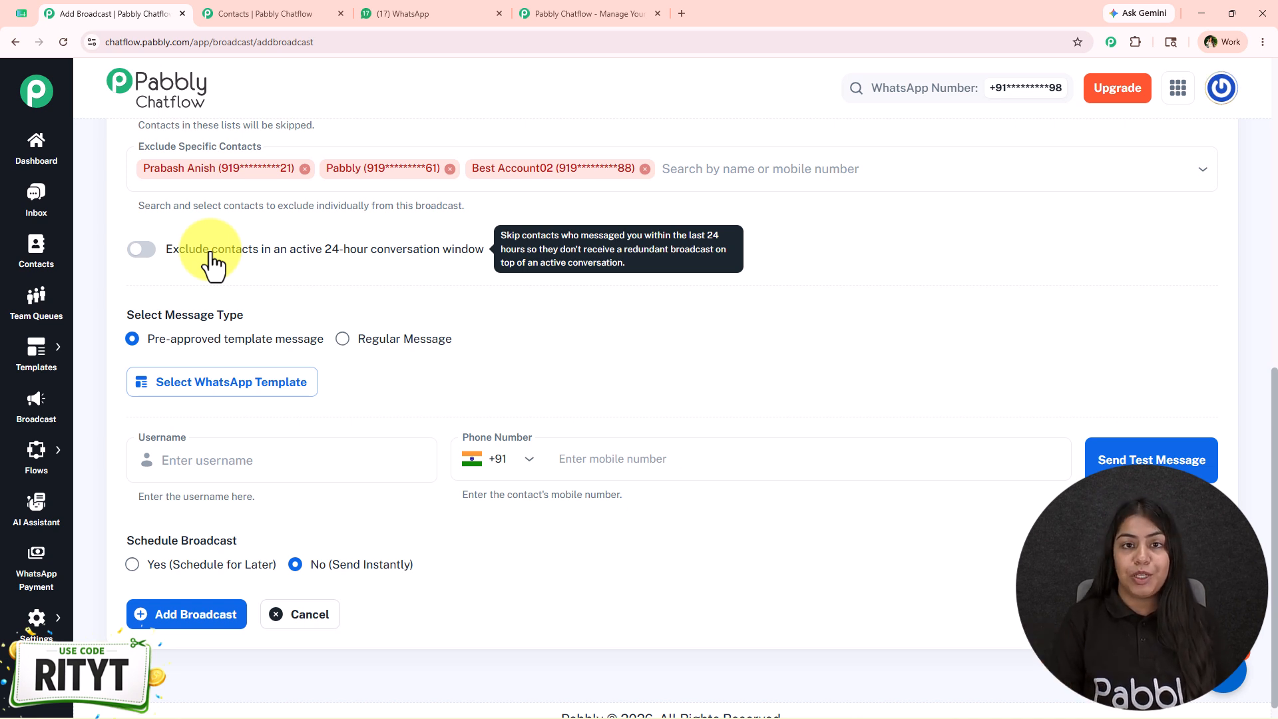
{"action": "left_click", "coordinate": [138, 253]}
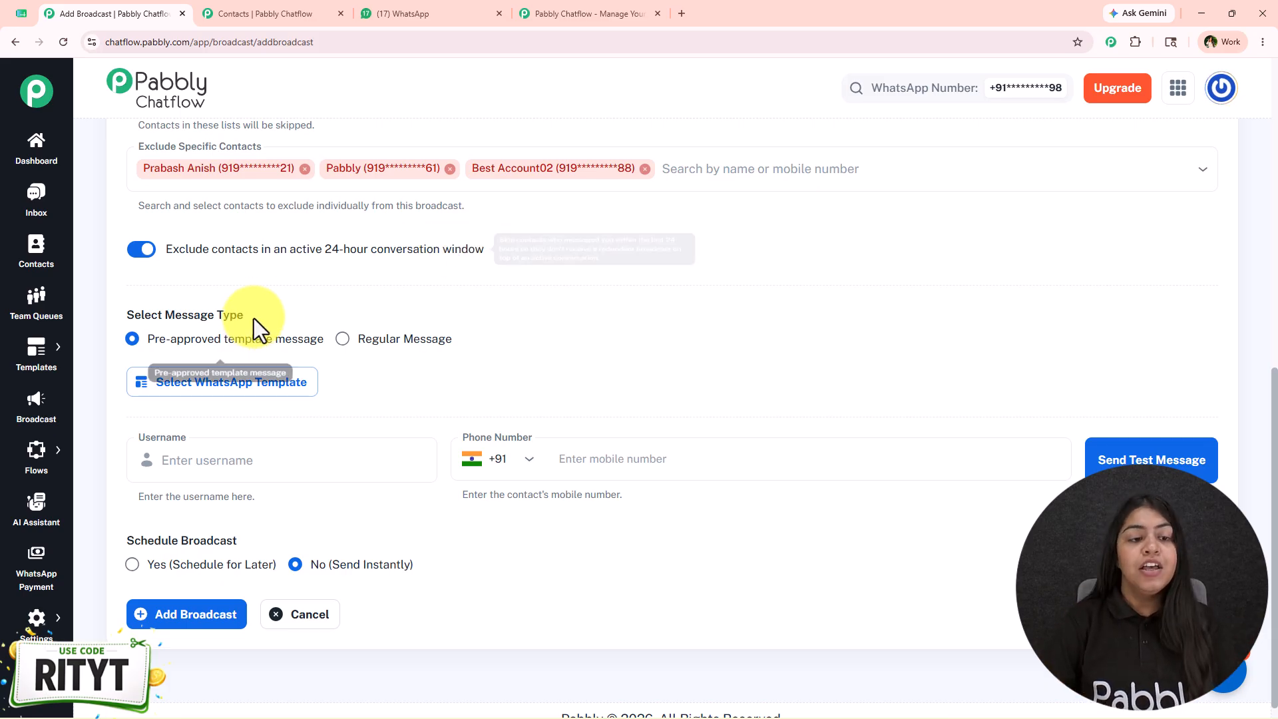
{"action": "left_click", "coordinate": [175, 254]}
{"action": "scroll", "coordinate": [527, 283], "scroll_direction": "up", "scroll_amount": 4}
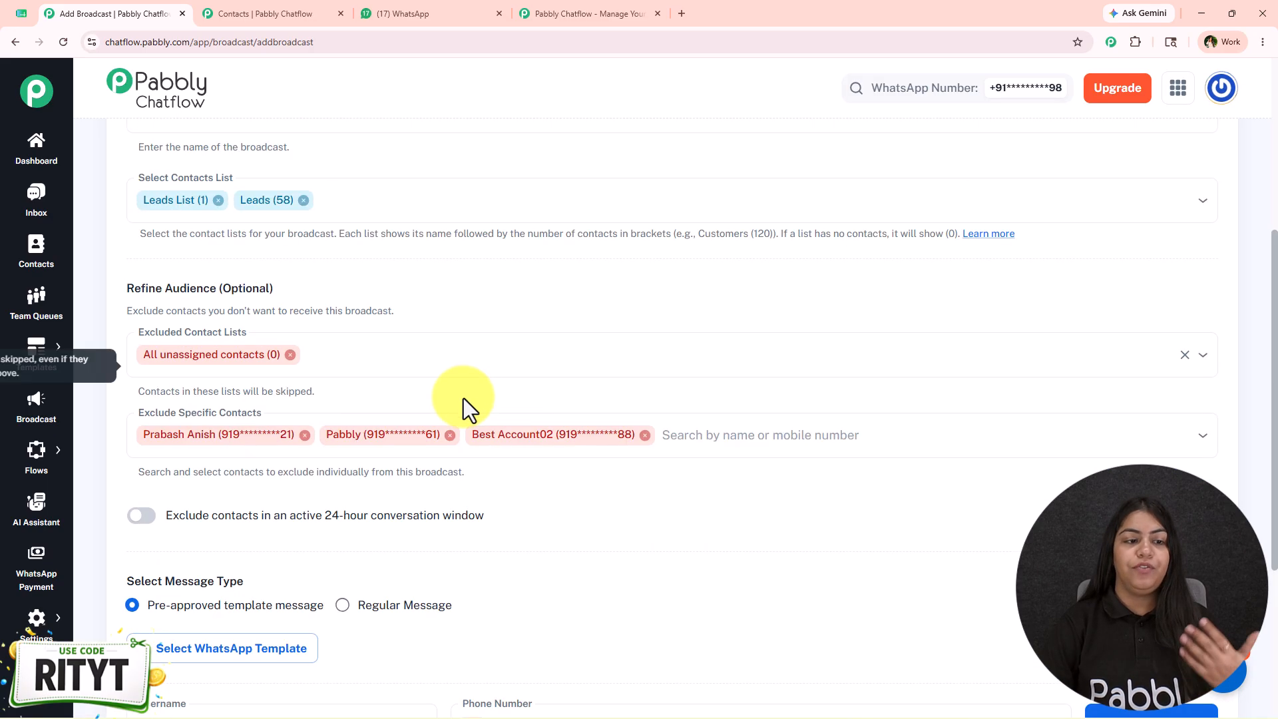
{"action": "scroll", "coordinate": [297, 386], "scroll_direction": "down", "scroll_amount": 4}
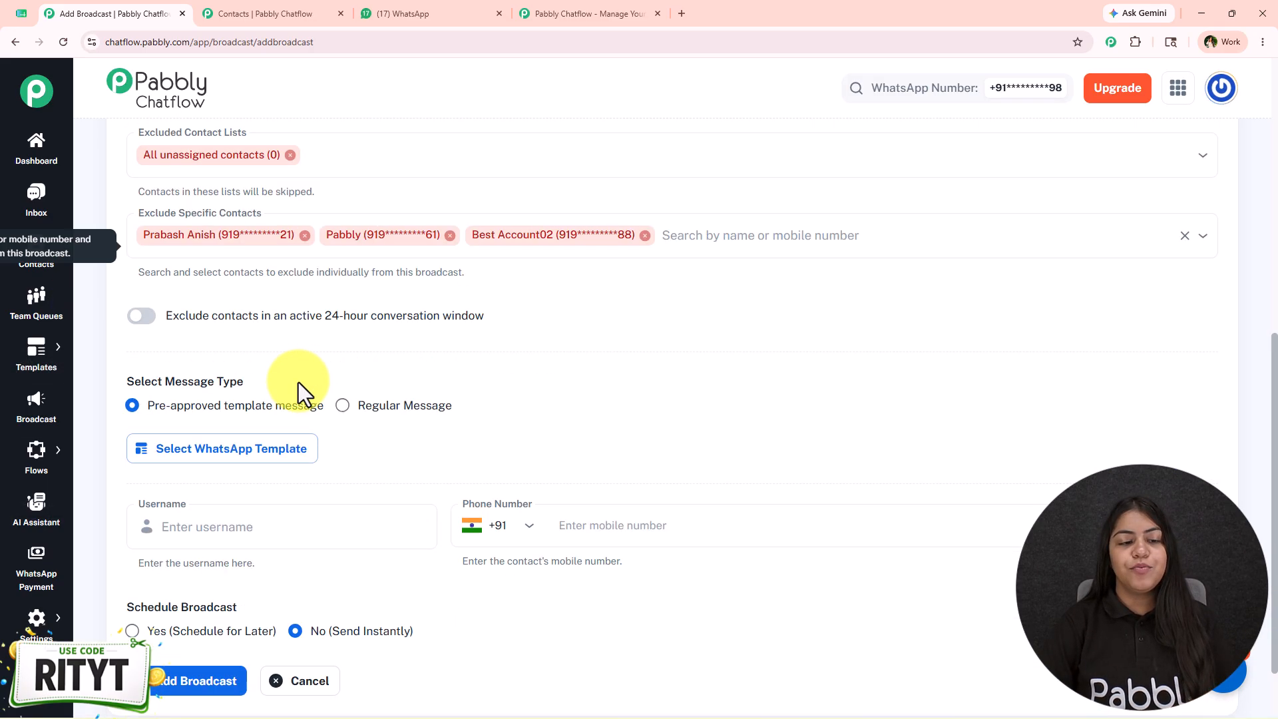
Try the Regular Message type with Video, view its caption and file fields, and switch back to Pre-approved template message
{"action": "left_click_drag", "start_coordinate": [126, 296], "coordinate": [412, 289]}
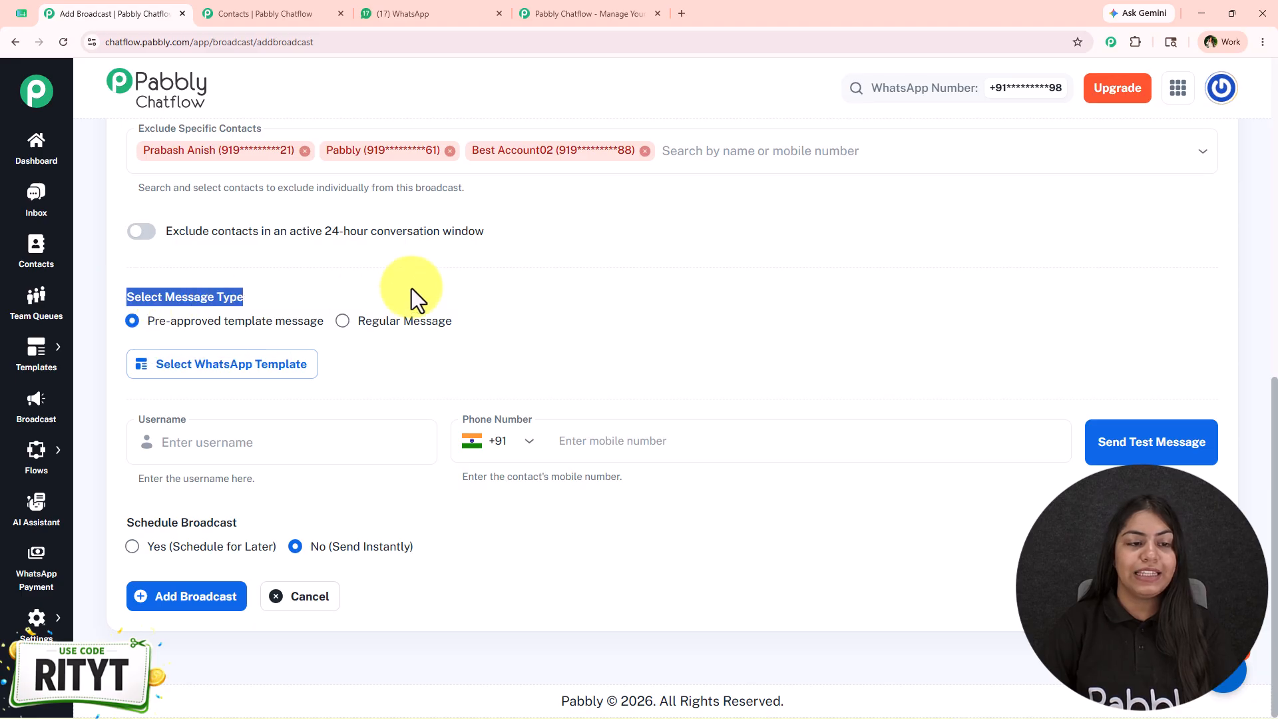
{"action": "left_click", "coordinate": [412, 290]}
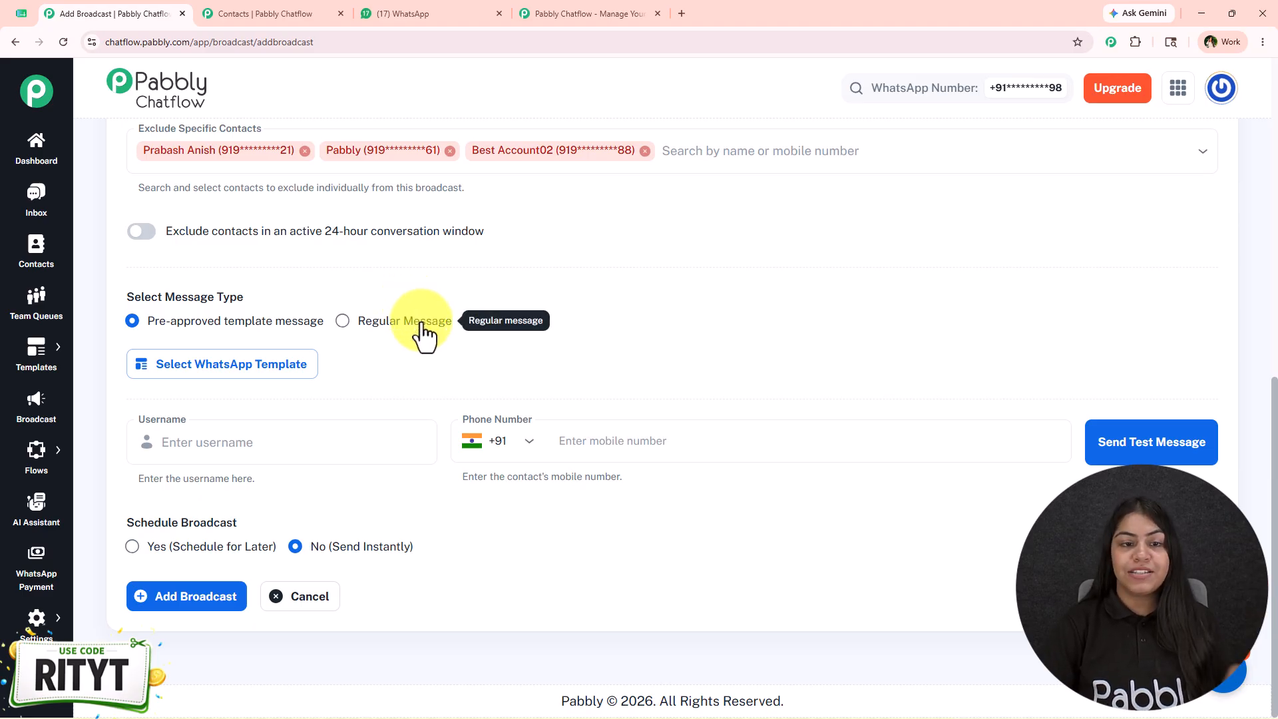
{"action": "left_click", "coordinate": [419, 333]}
{"action": "scroll", "coordinate": [379, 313], "scroll_direction": "down", "scroll_amount": 1}
{"action": "left_click", "coordinate": [377, 283]}
{"action": "left_click", "coordinate": [306, 407]}
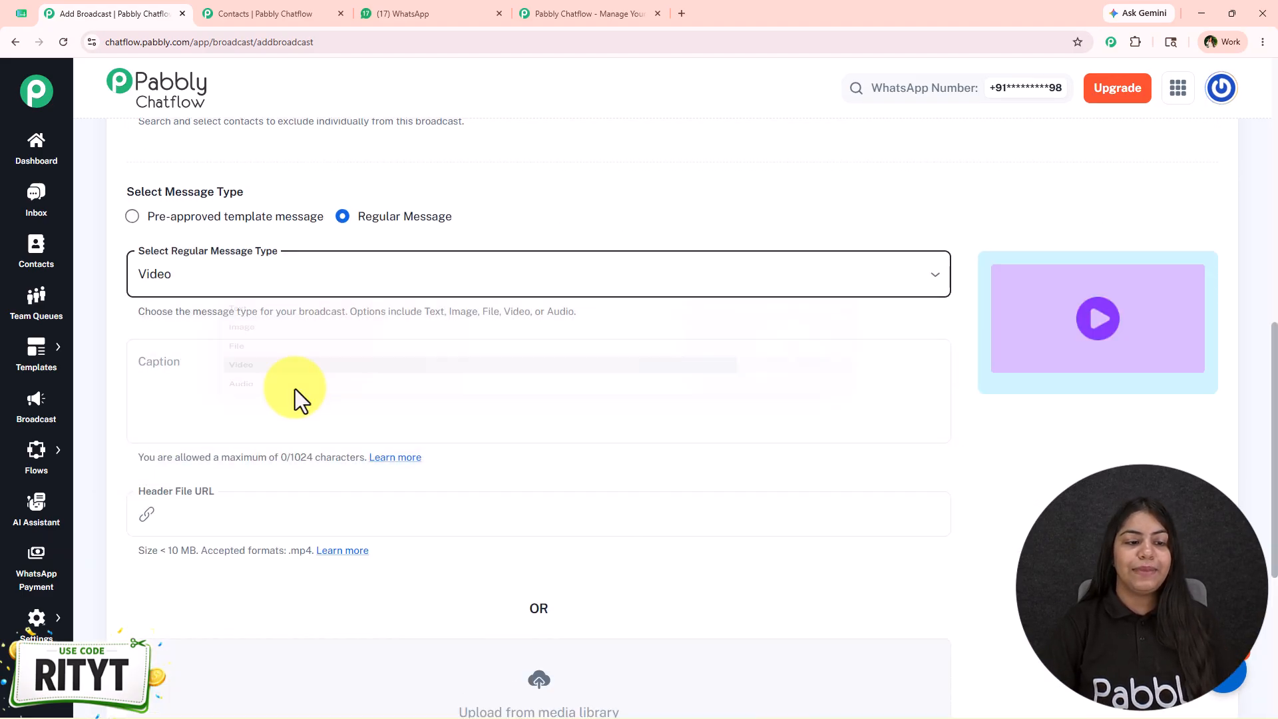
{"action": "left_click", "coordinate": [257, 359]}
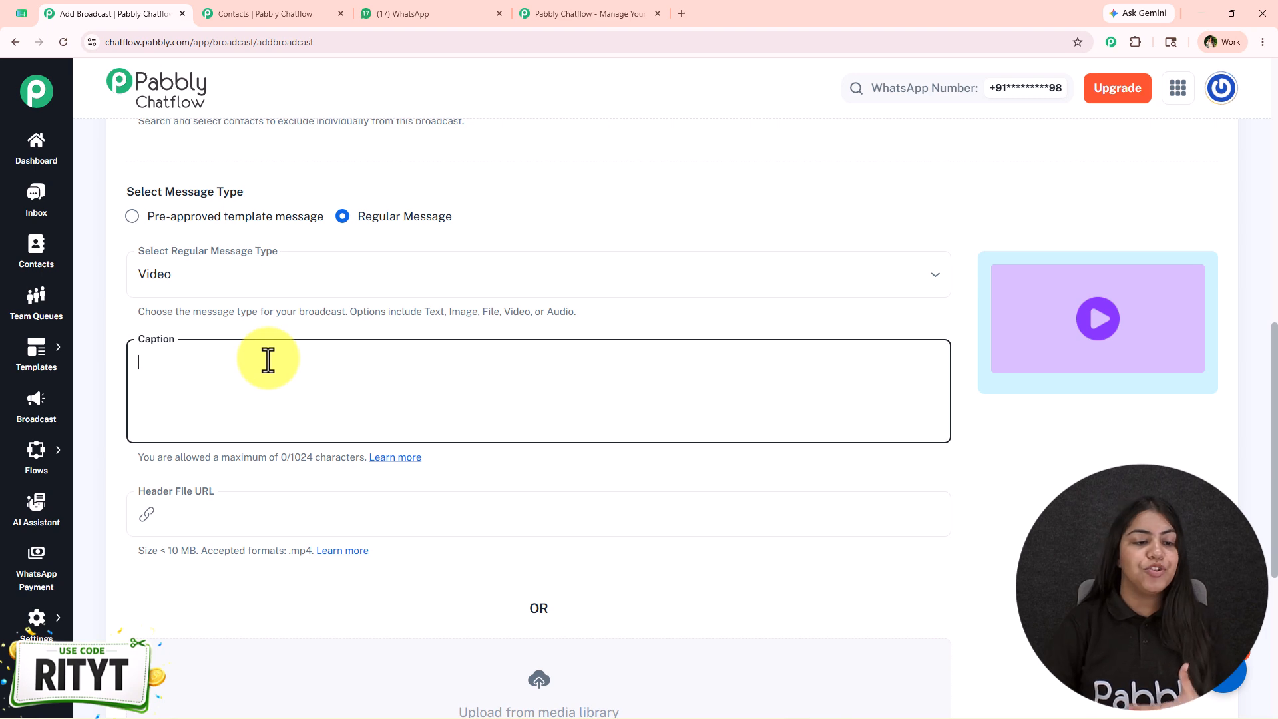
{"action": "scroll", "coordinate": [293, 442], "scroll_direction": "down", "scroll_amount": 4}
{"action": "scroll", "coordinate": [426, 506], "scroll_direction": "up", "scroll_amount": 3}
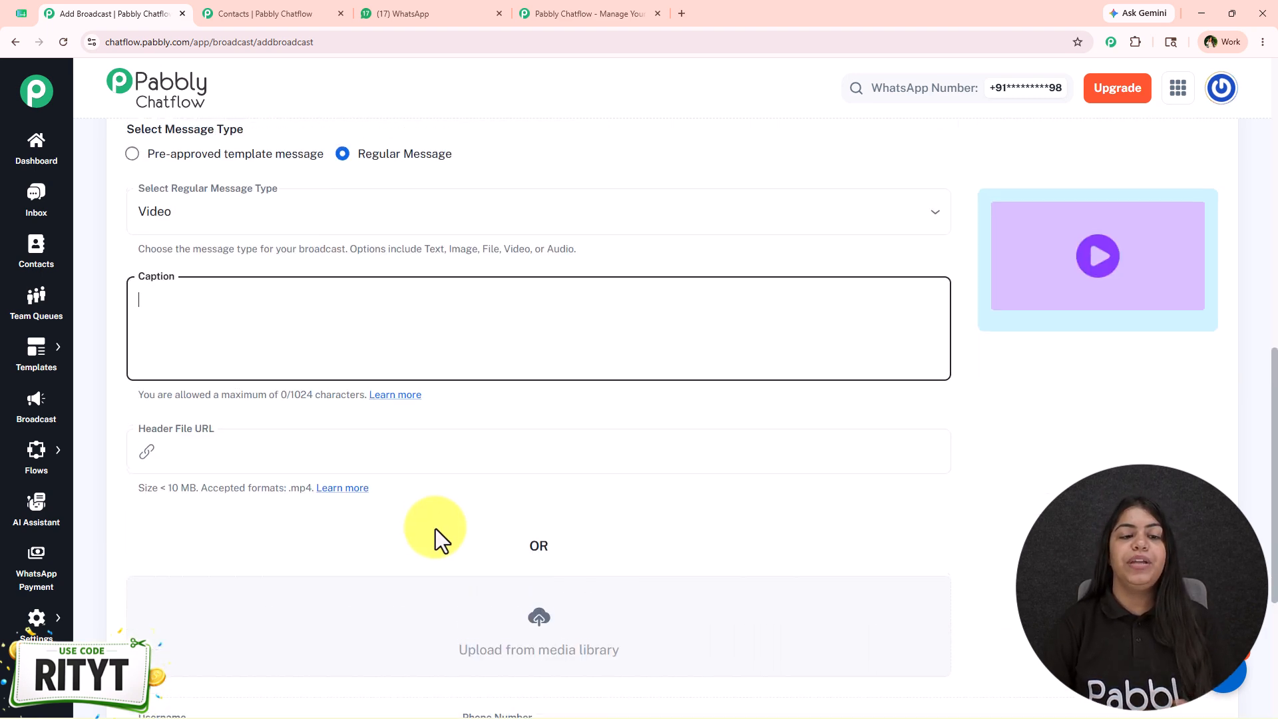
{"action": "scroll", "coordinate": [435, 529], "scroll_direction": "up", "scroll_amount": 2}
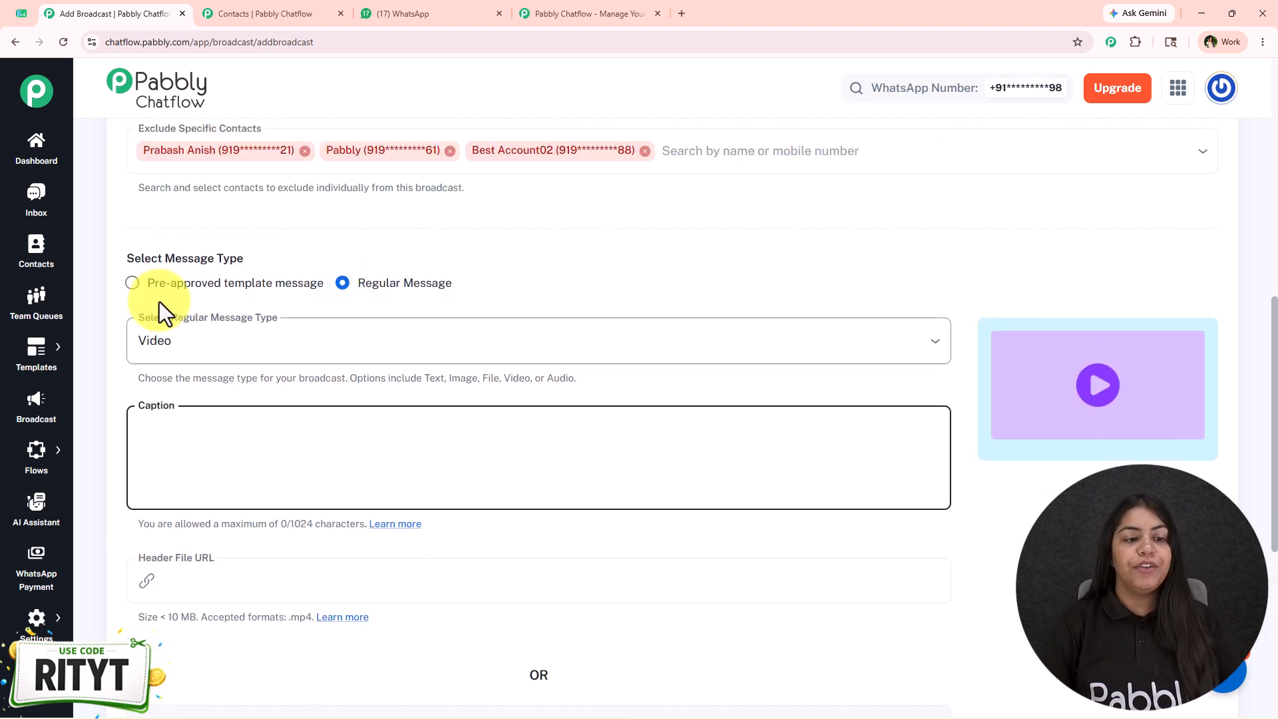
{"action": "left_click", "coordinate": [159, 284]}
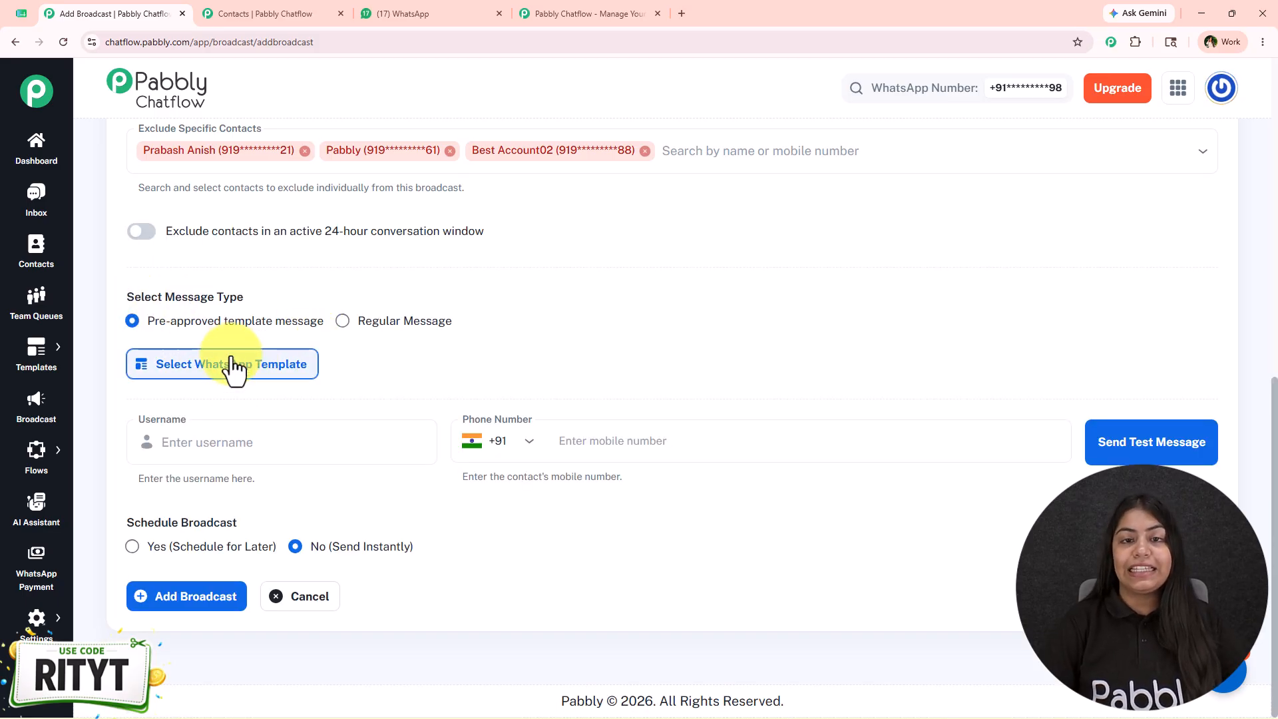
Open the Templates list in the other Chatflow tab and examine the existing templates and the options for adding one
{"action": "left_click", "coordinate": [284, 11]}
{"action": "mouse_move", "coordinate": [40, 353]}
{"action": "left_click", "coordinate": [137, 343]}
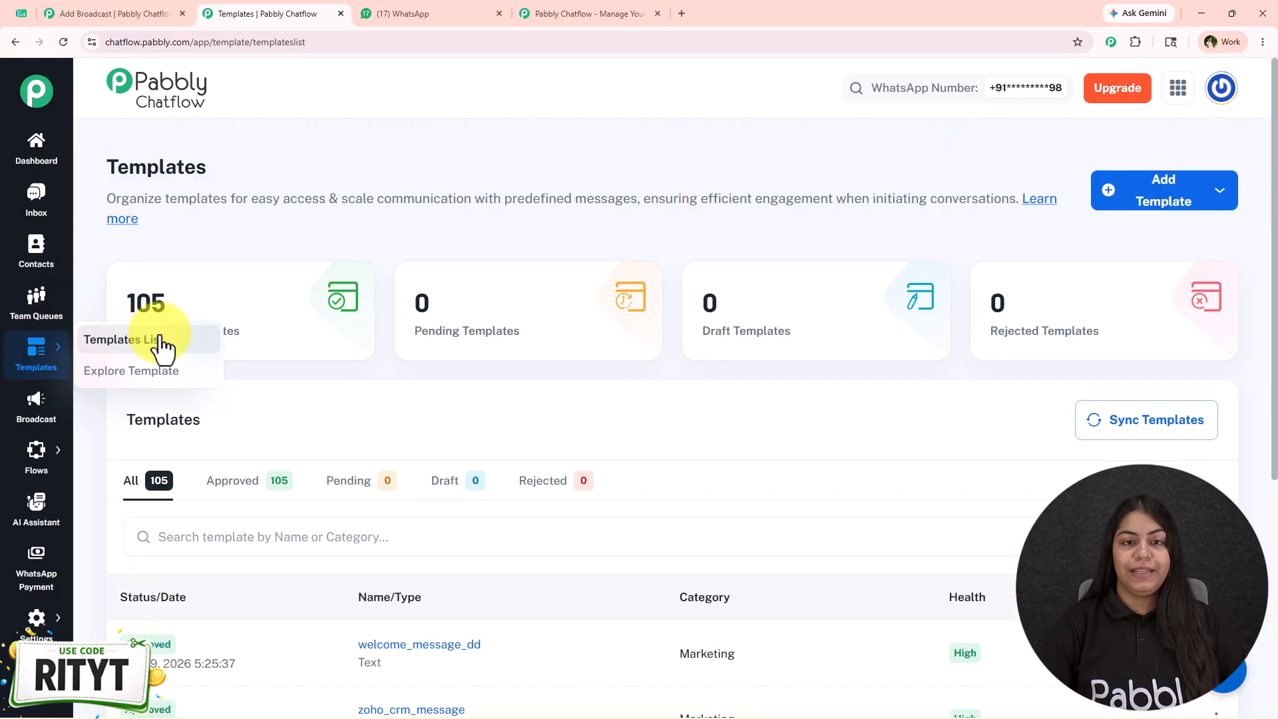
{"action": "scroll", "coordinate": [542, 418], "scroll_direction": "down", "scroll_amount": 3}
{"action": "scroll", "coordinate": [542, 418], "scroll_direction": "up", "scroll_amount": 3}
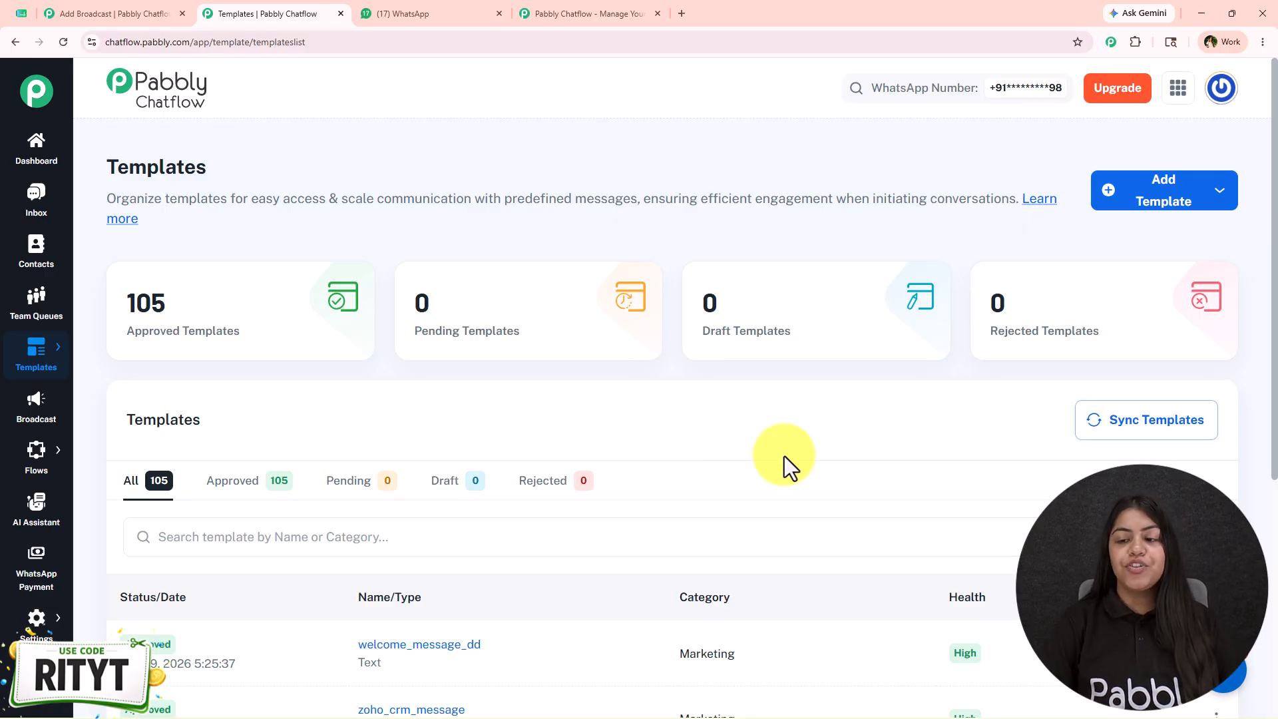
{"action": "left_click", "coordinate": [1213, 196]}
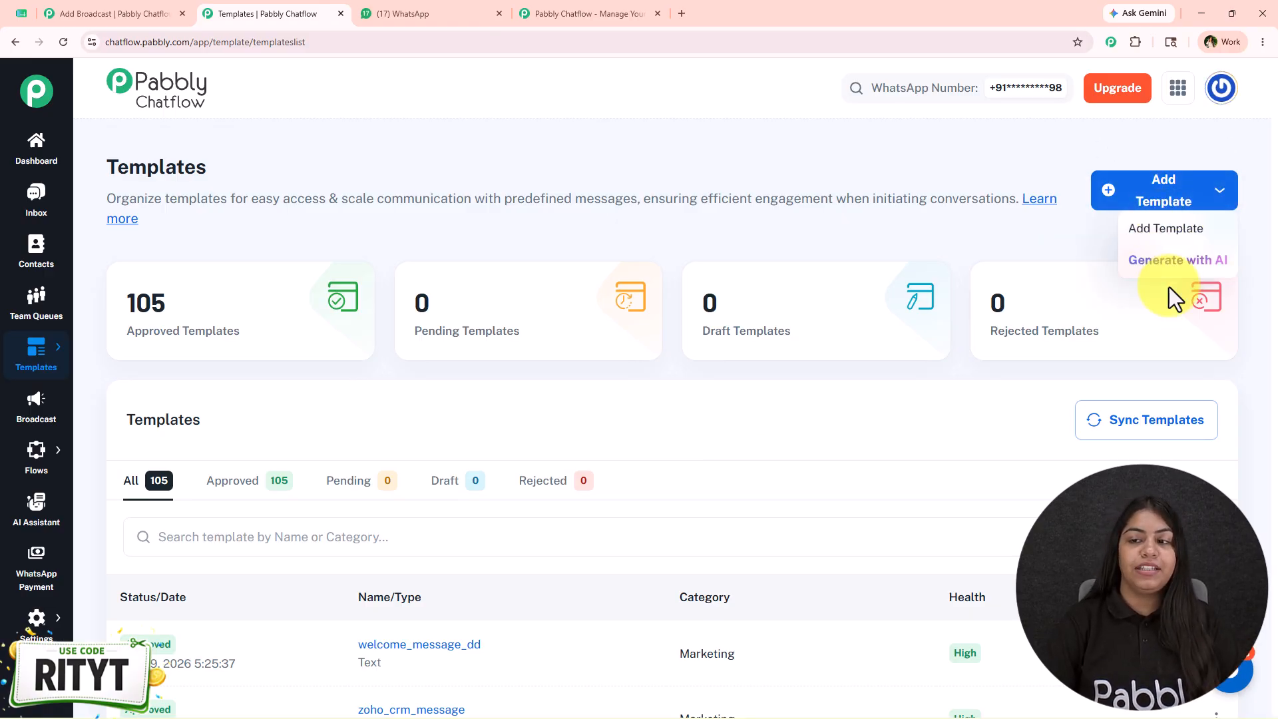
{"action": "left_click", "coordinate": [517, 389]}
{"action": "scroll", "coordinate": [517, 393], "scroll_direction": "down", "scroll_amount": 5}
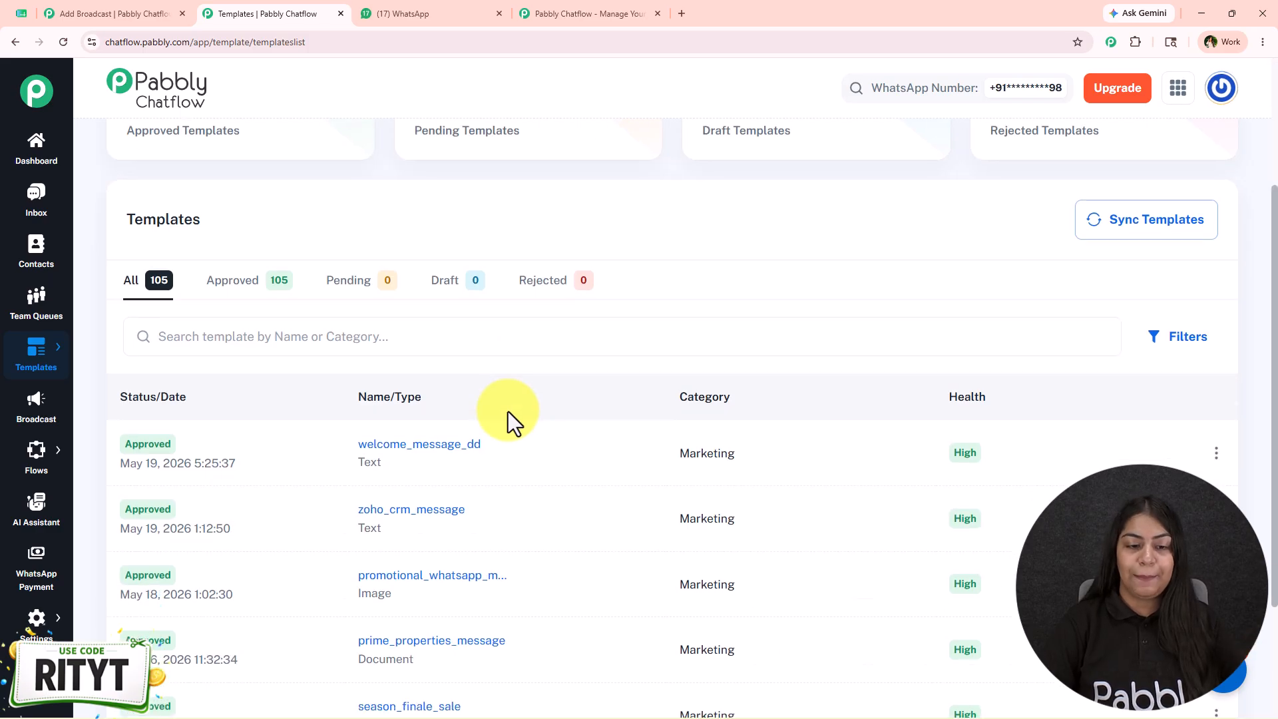
{"action": "scroll", "coordinate": [541, 470], "scroll_direction": "up", "scroll_amount": 3}
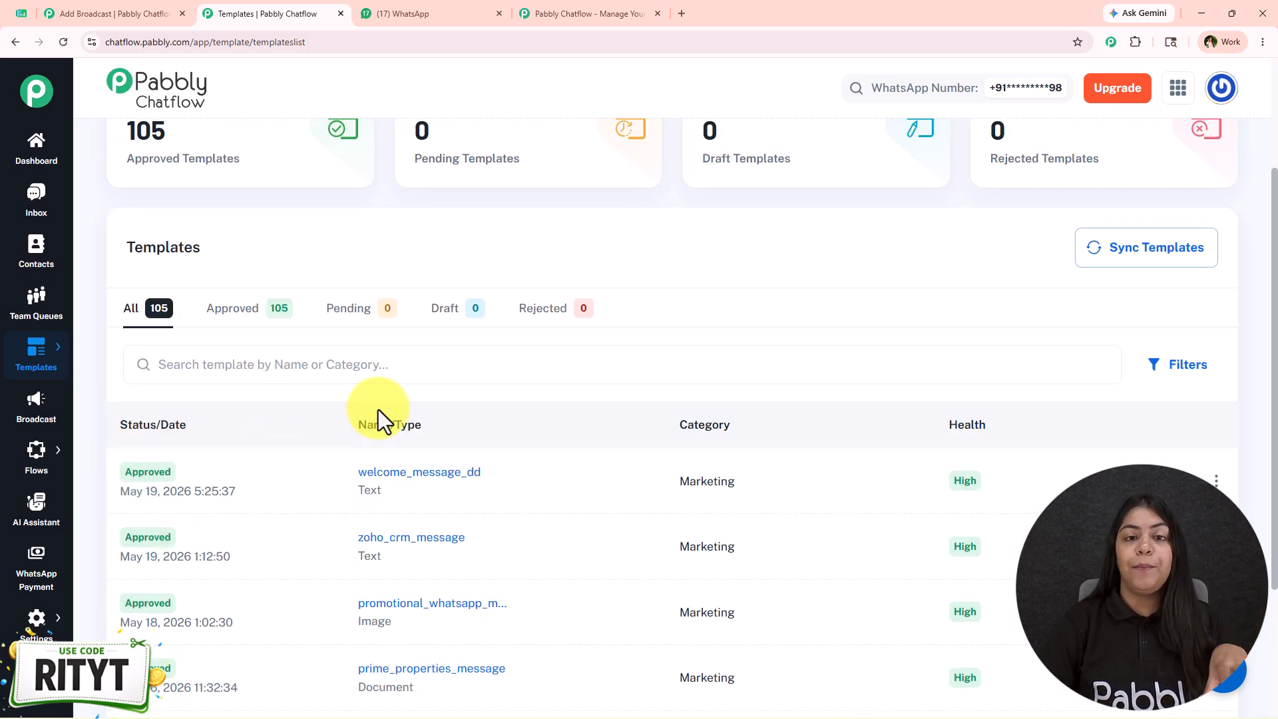
On the broadcast form, search the approved WhatsApp templates for "prod" and select new_product_launch
{"action": "left_click", "coordinate": [181, 12]}
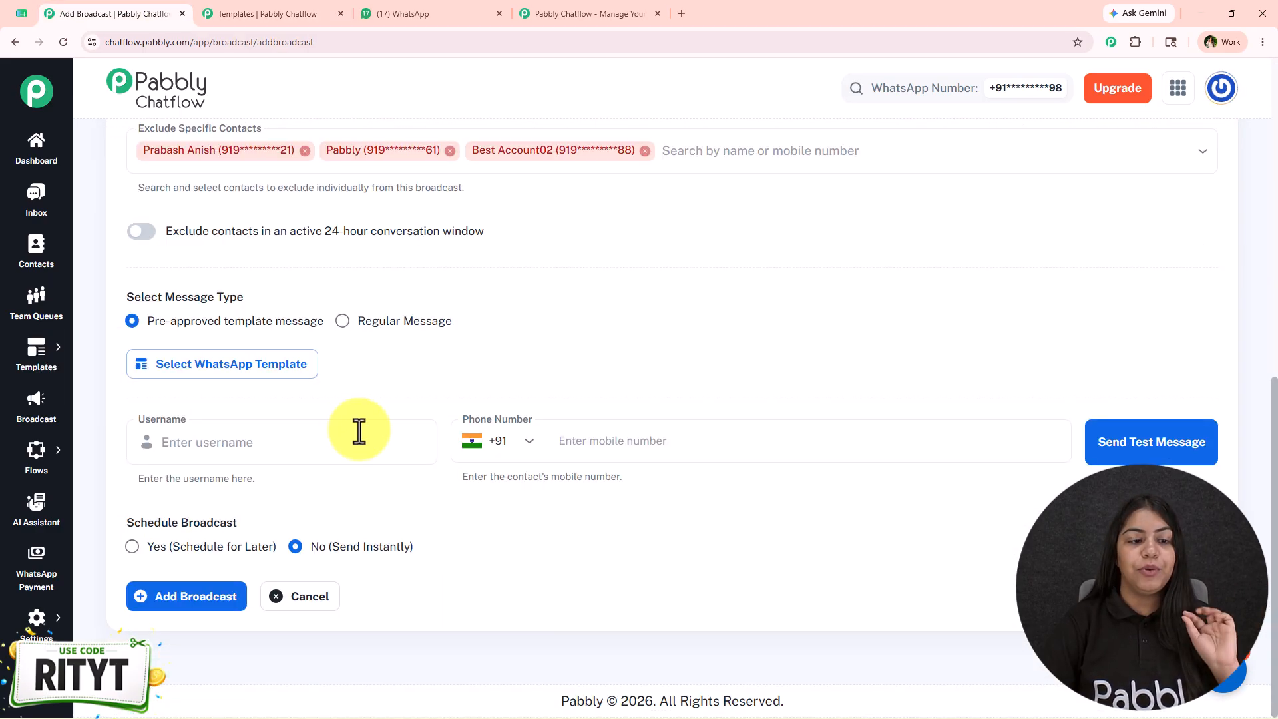
{"action": "left_click", "coordinate": [278, 371]}
{"action": "left_click", "coordinate": [508, 238]}
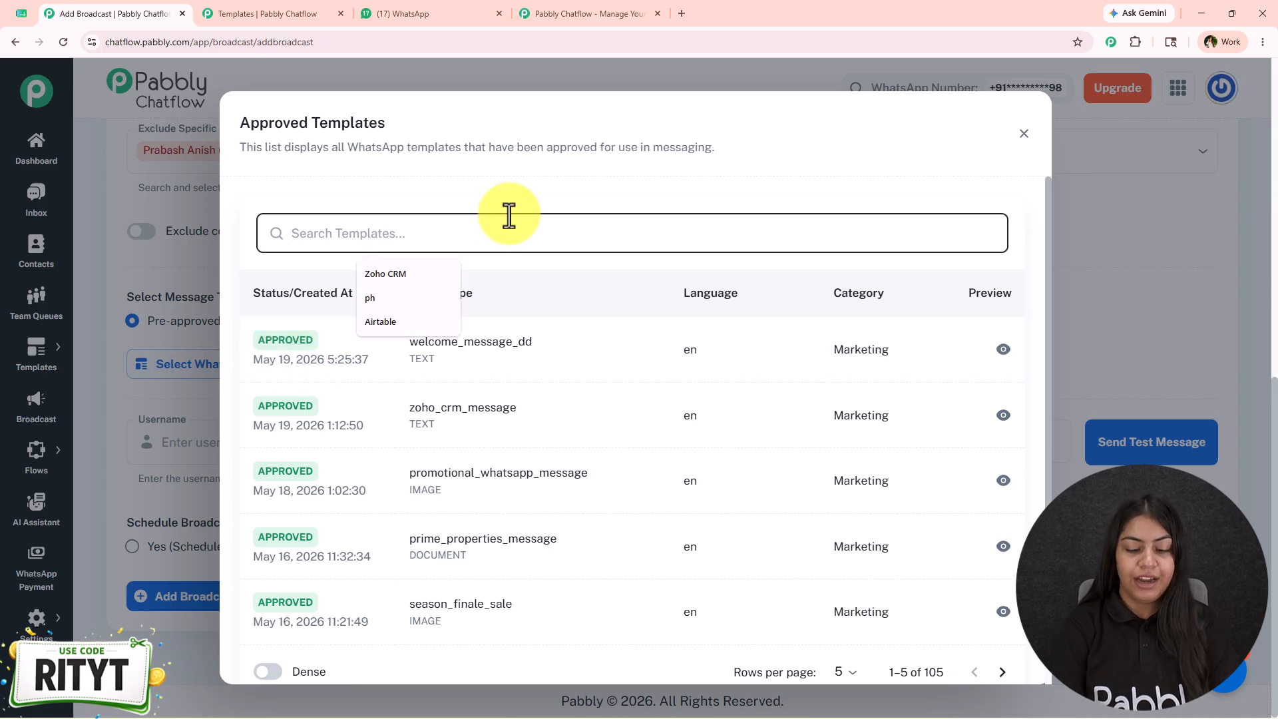
{"action": "type", "text": "prod"}
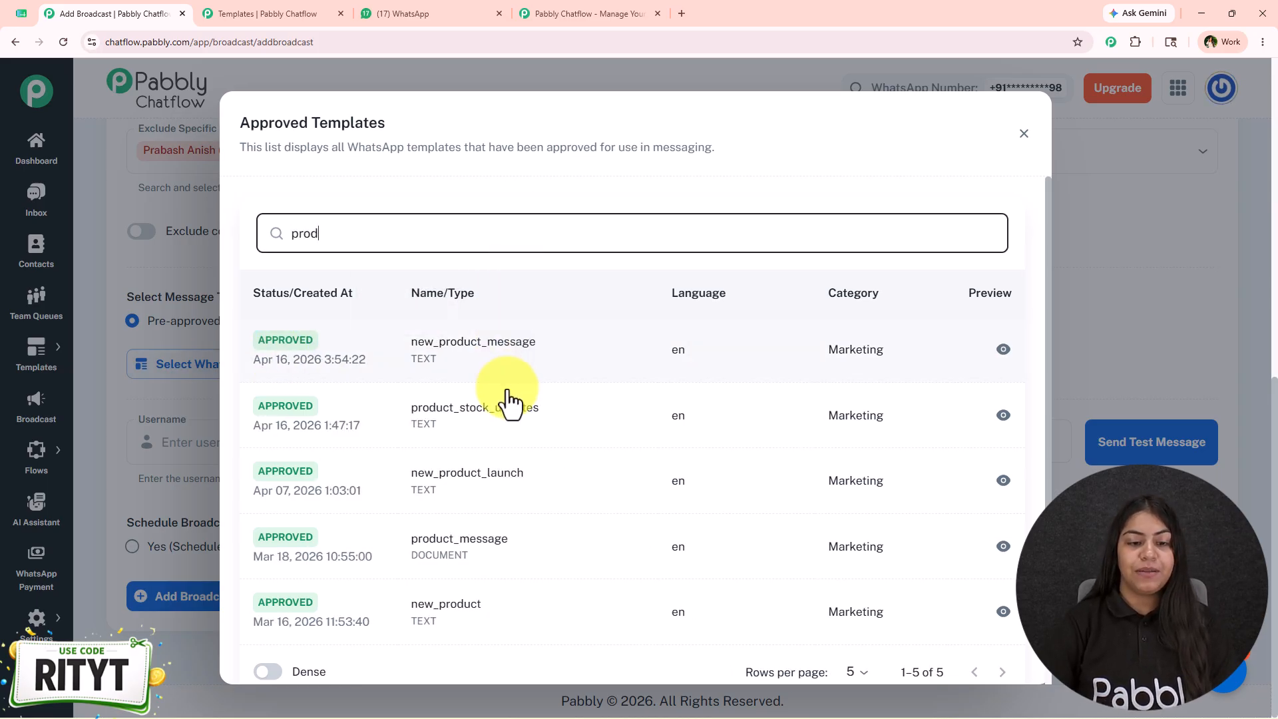
{"action": "left_click", "coordinate": [505, 498]}
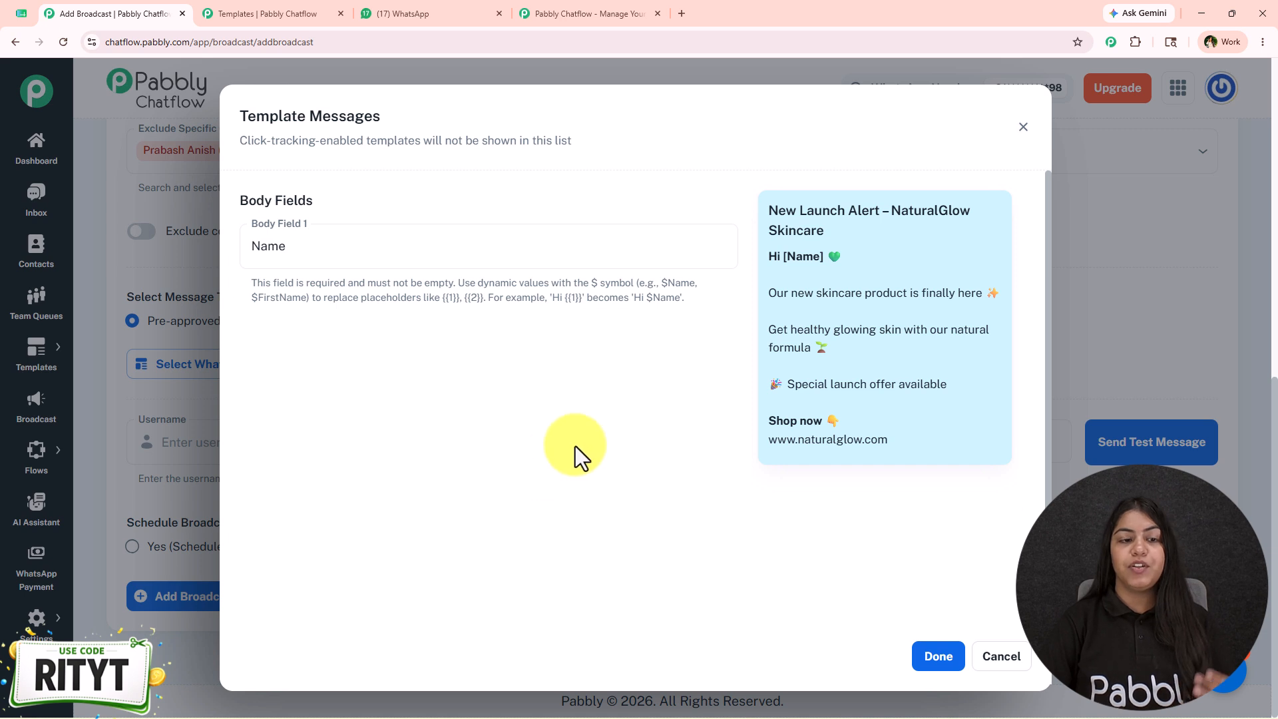
Clear the existing value from Body Field 1 of the selected template
{"action": "left_click", "coordinate": [380, 263]}
{"action": "key", "text": "ctrl+a"}
{"action": "key", "text": "BackSpace"}
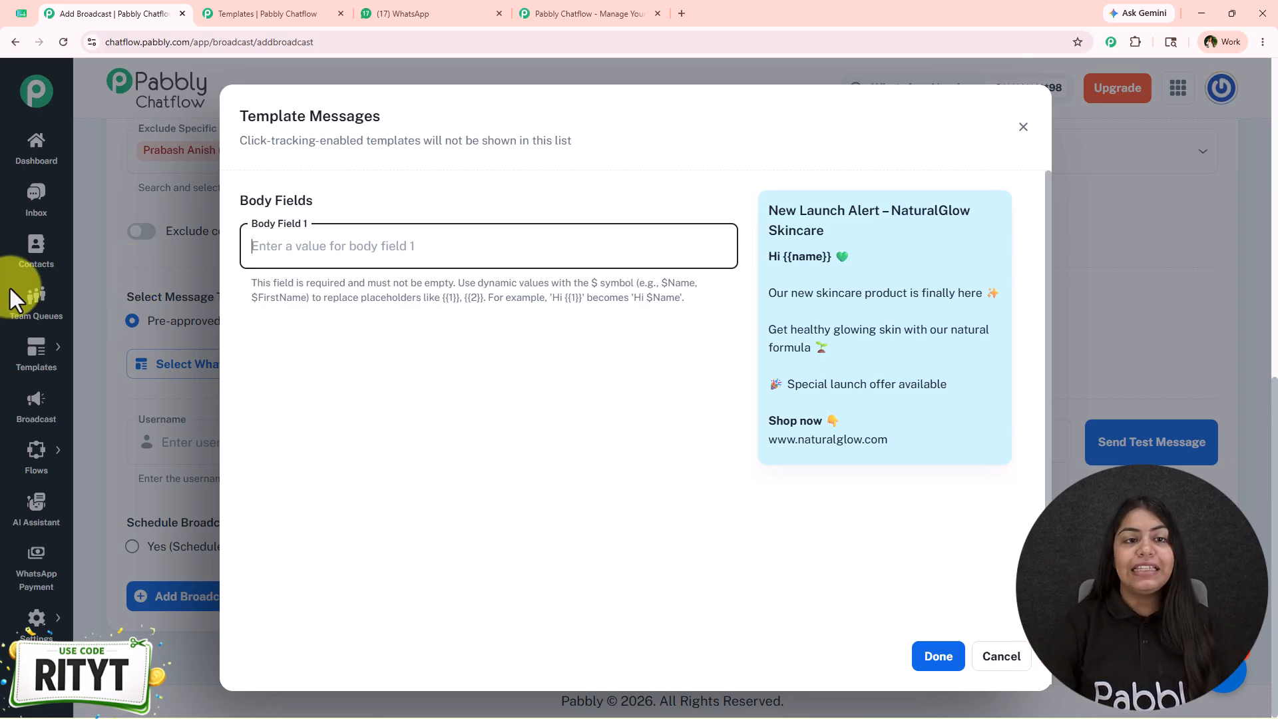
View the greeting in the New Launch Alert message in the WhatsApp tab, and return to the broadcast form
{"action": "left_click", "coordinate": [408, 10]}
{"action": "left_click_drag", "start_coordinate": [508, 463], "coordinate": [561, 463]}
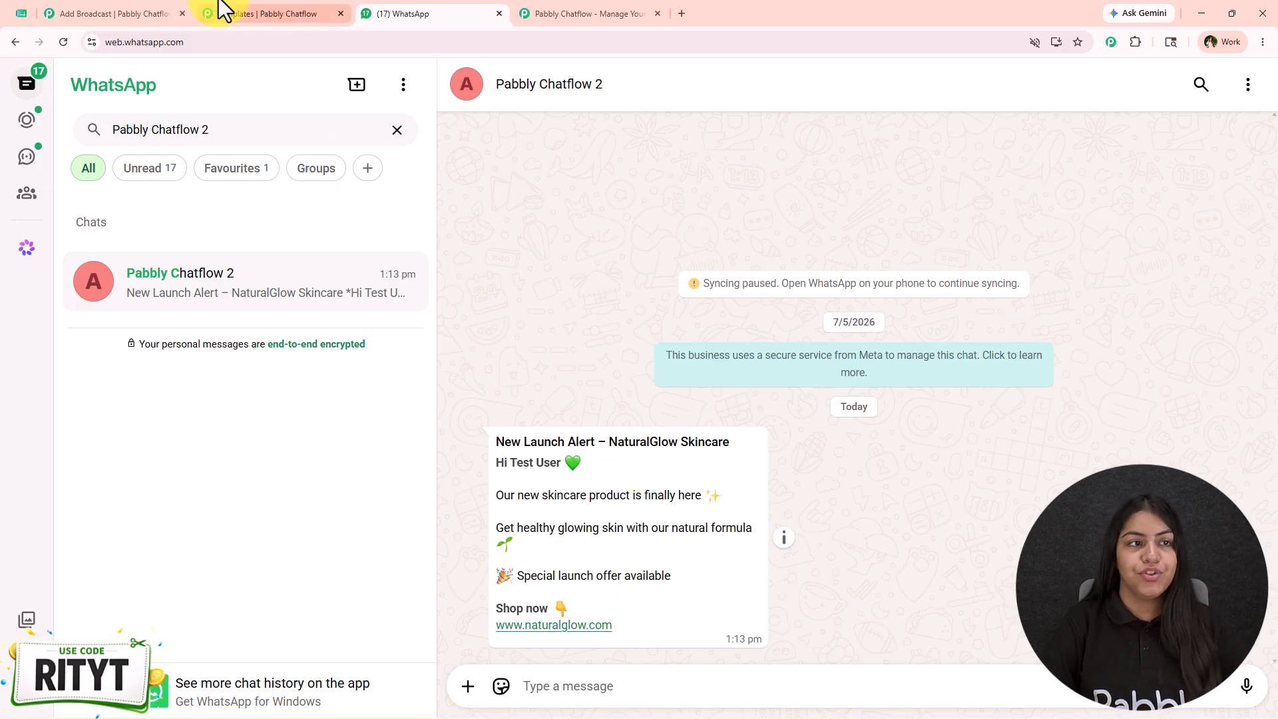
{"action": "left_click", "coordinate": [263, 11]}
{"action": "left_click", "coordinate": [134, 11]}
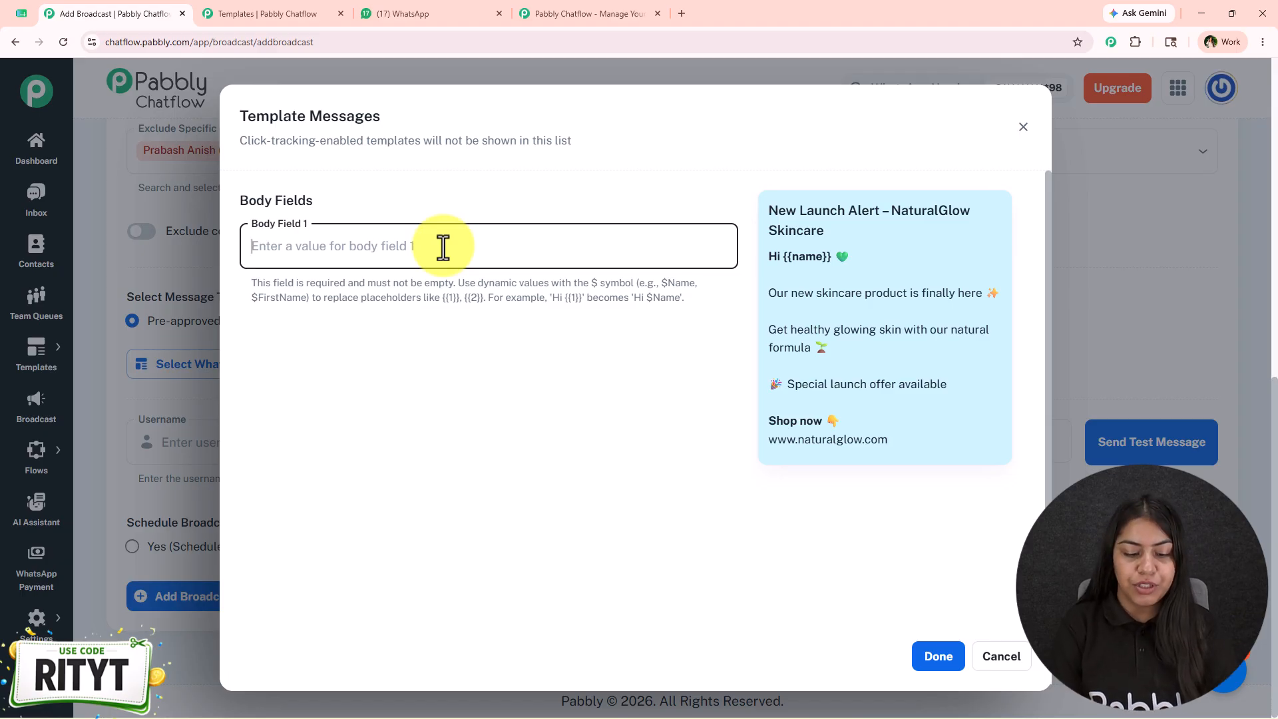
Set Body Field 1 of the template to the dynamic value $Name
{"action": "type", "text": "$Name"}
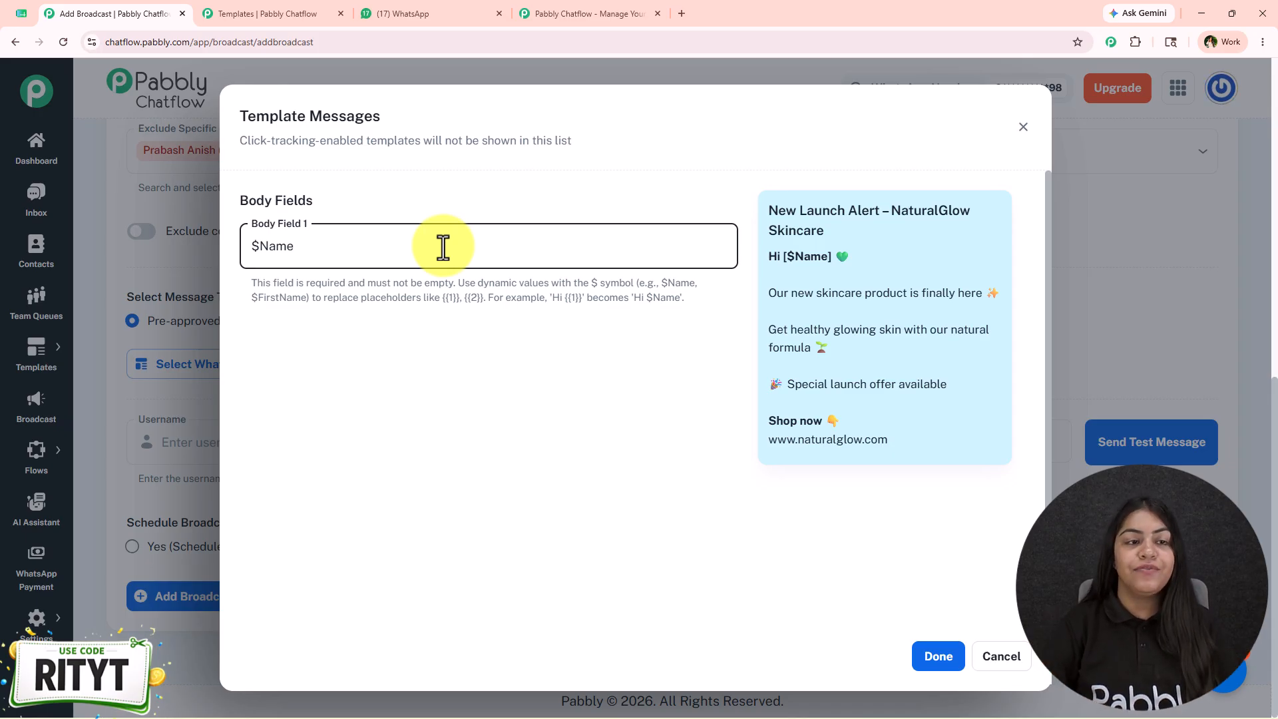
Look over the Settings options in the Templates tab, and return to the broadcast form to apply the filled-in template
{"action": "left_click", "coordinate": [267, 13]}
{"action": "mouse_move", "coordinate": [37, 618]}
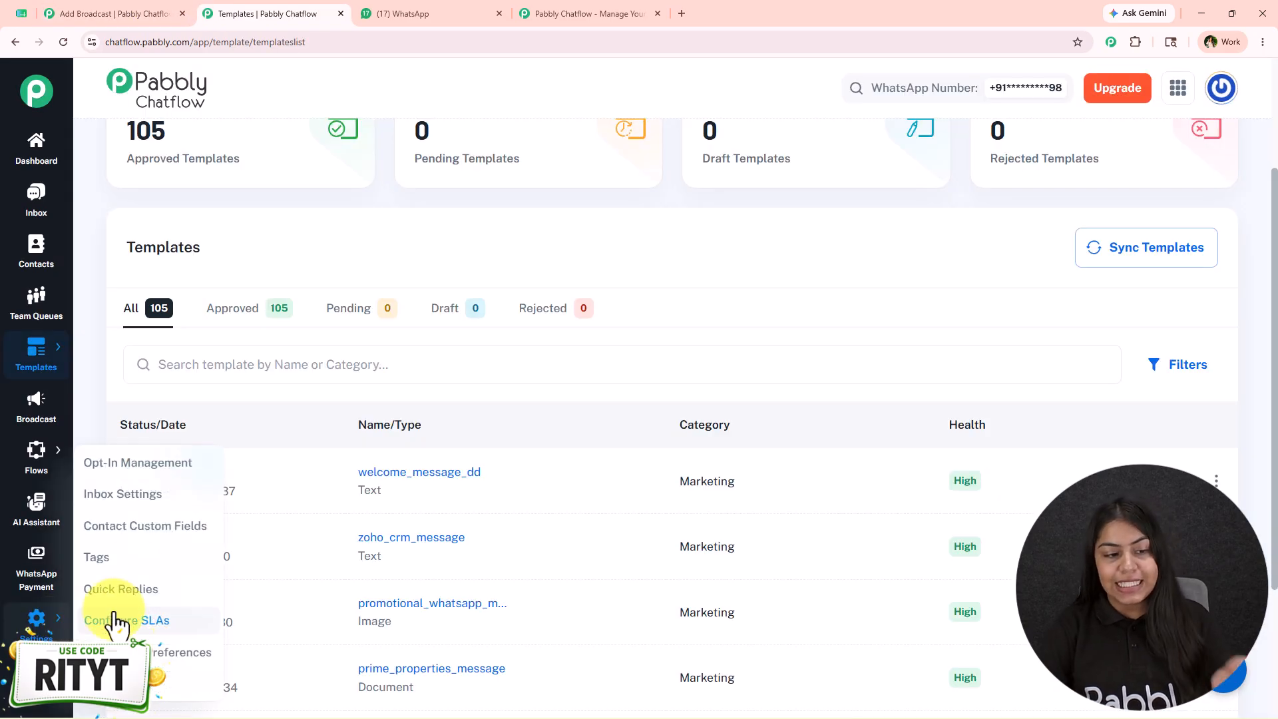
{"action": "left_click", "coordinate": [106, 9]}
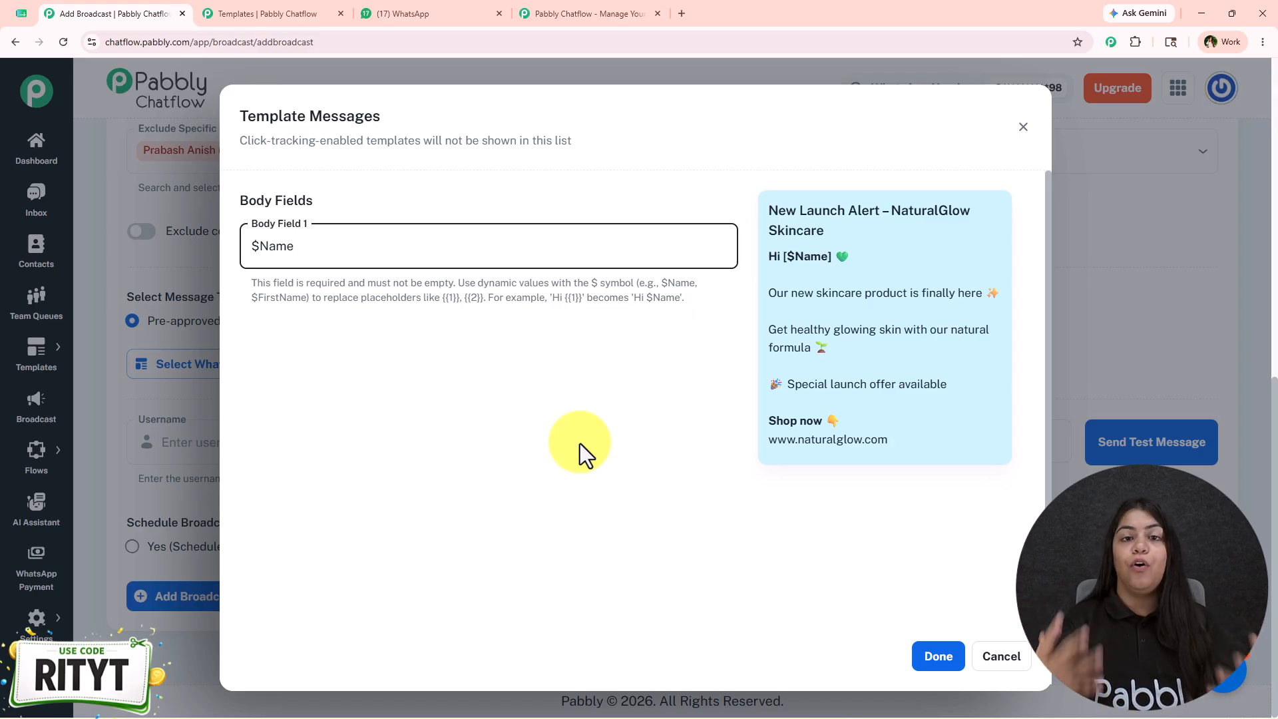
{"action": "left_click", "coordinate": [924, 657]}
{"action": "scroll", "coordinate": [724, 474], "scroll_direction": "down", "scroll_amount": 4}
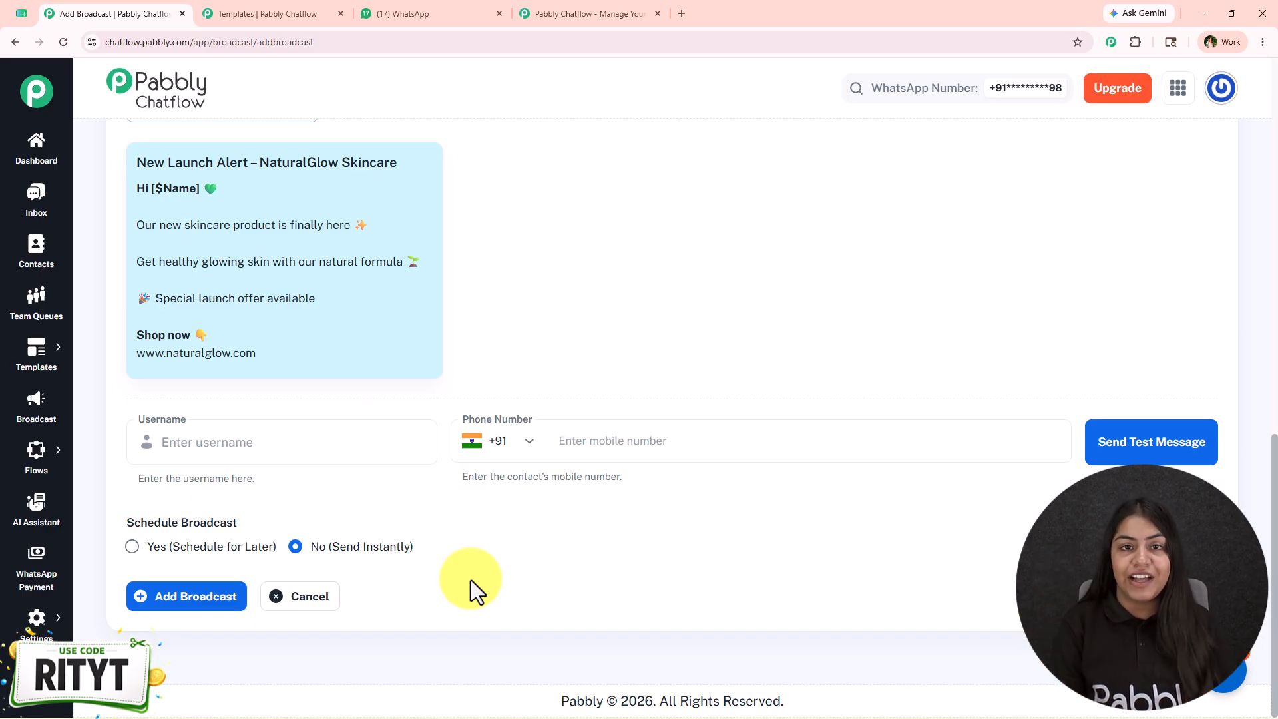
Send a test message of the template to the username Test User, entering the contact's mobile number
{"action": "left_click", "coordinate": [271, 485]}
{"action": "type", "text": "Test User"}
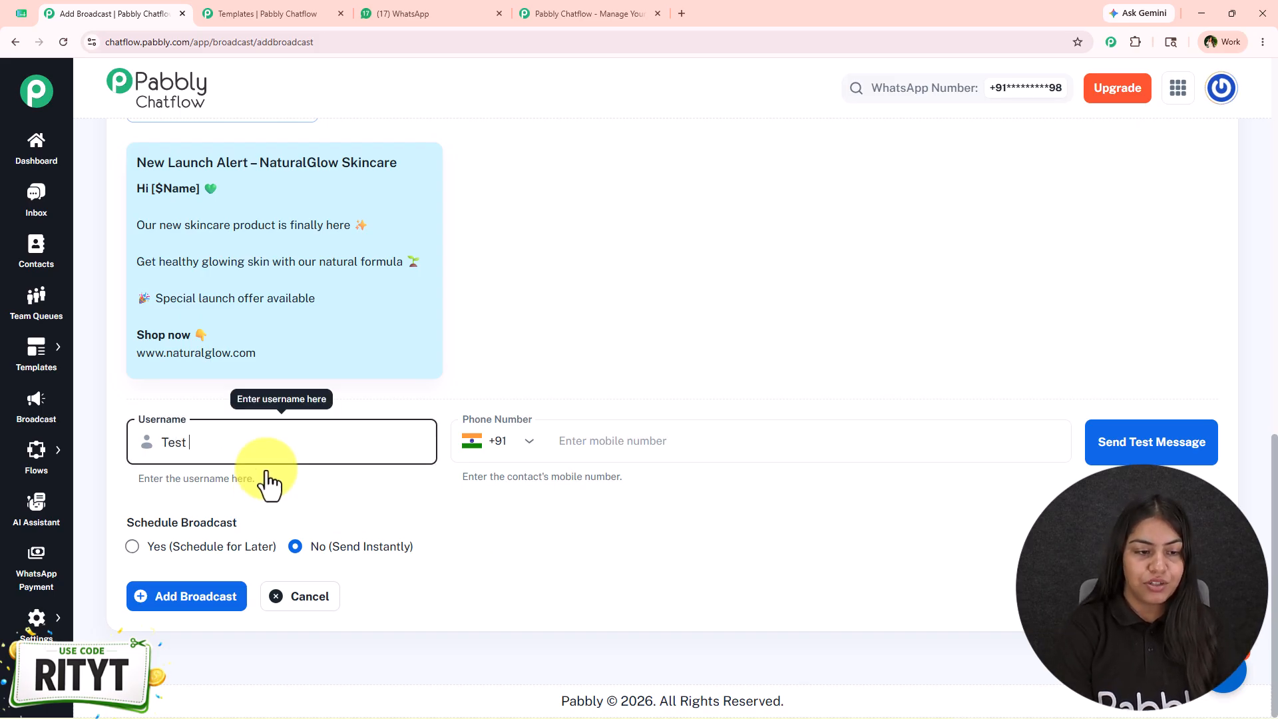
{"action": "left_click", "coordinate": [658, 442]}
{"action": "type", "text": "903"}
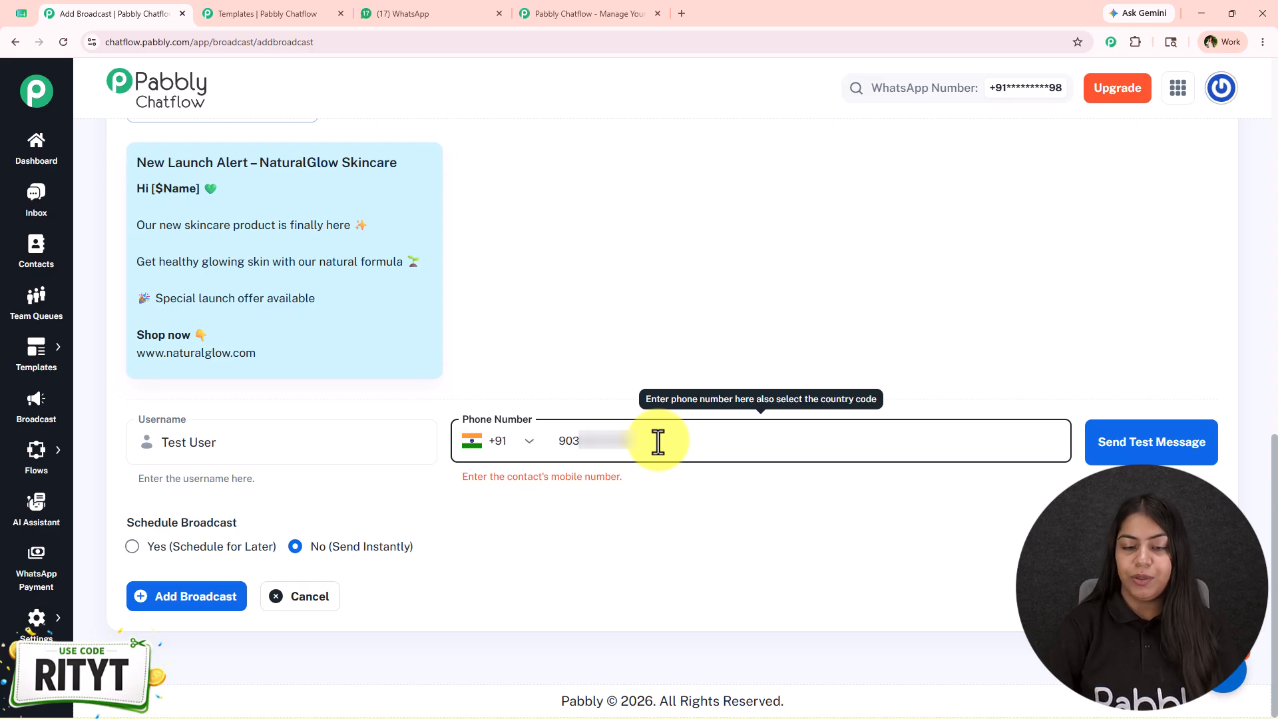
{"action": "left_click", "coordinate": [1119, 443]}
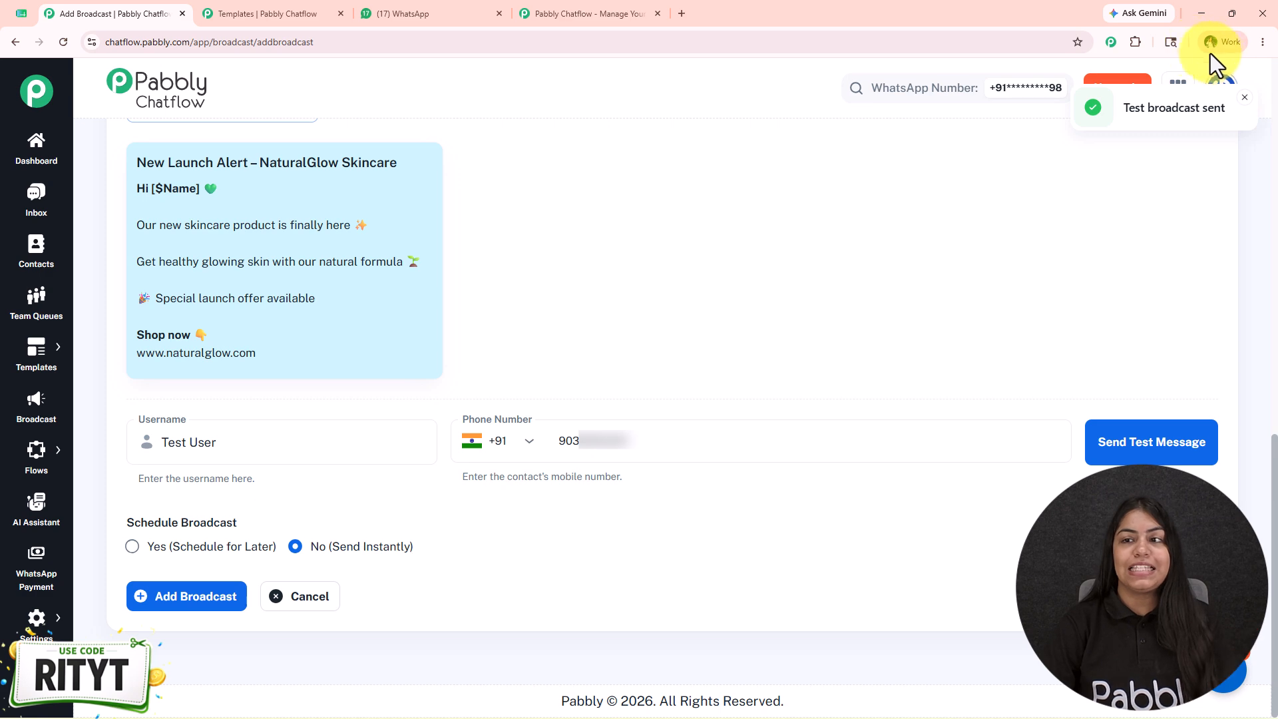
Check the received New Launch Alert test message in the WhatsApp tab, and return to the broadcast form
{"action": "left_click", "coordinate": [424, 10]}
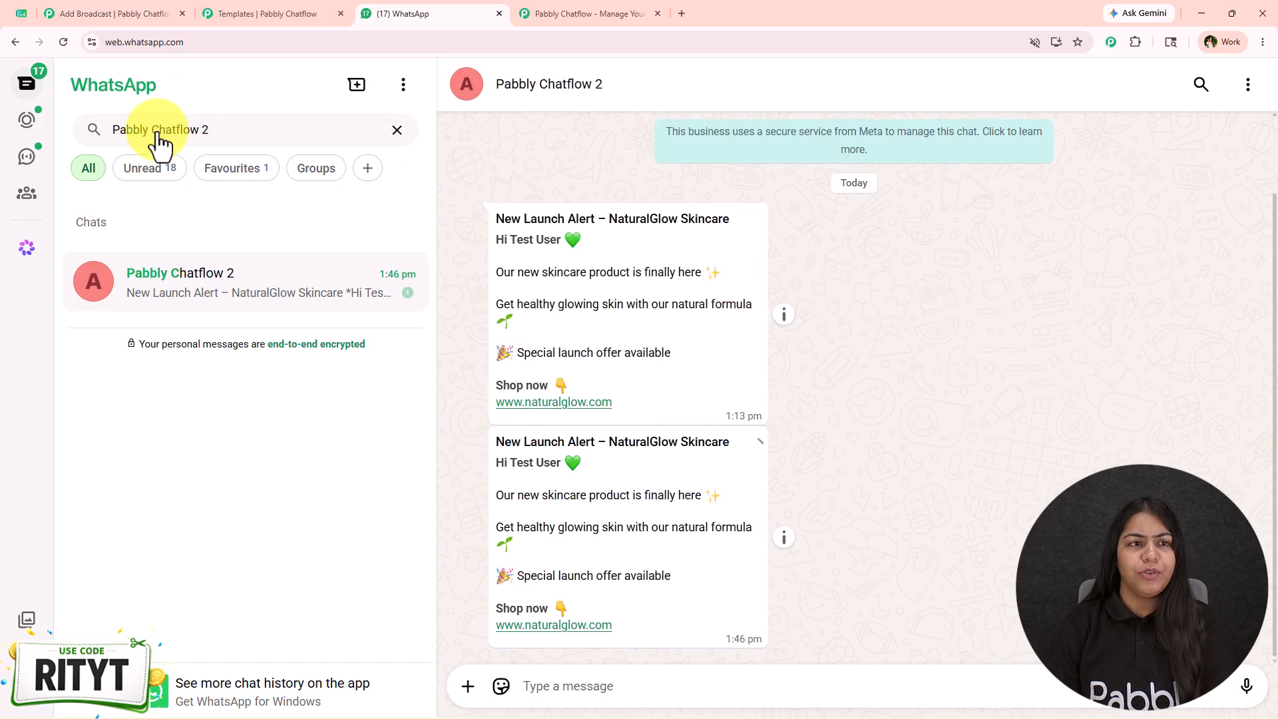
{"action": "left_click_drag", "start_coordinate": [493, 444], "coordinate": [742, 674]}
{"action": "left_click", "coordinate": [694, 626]}
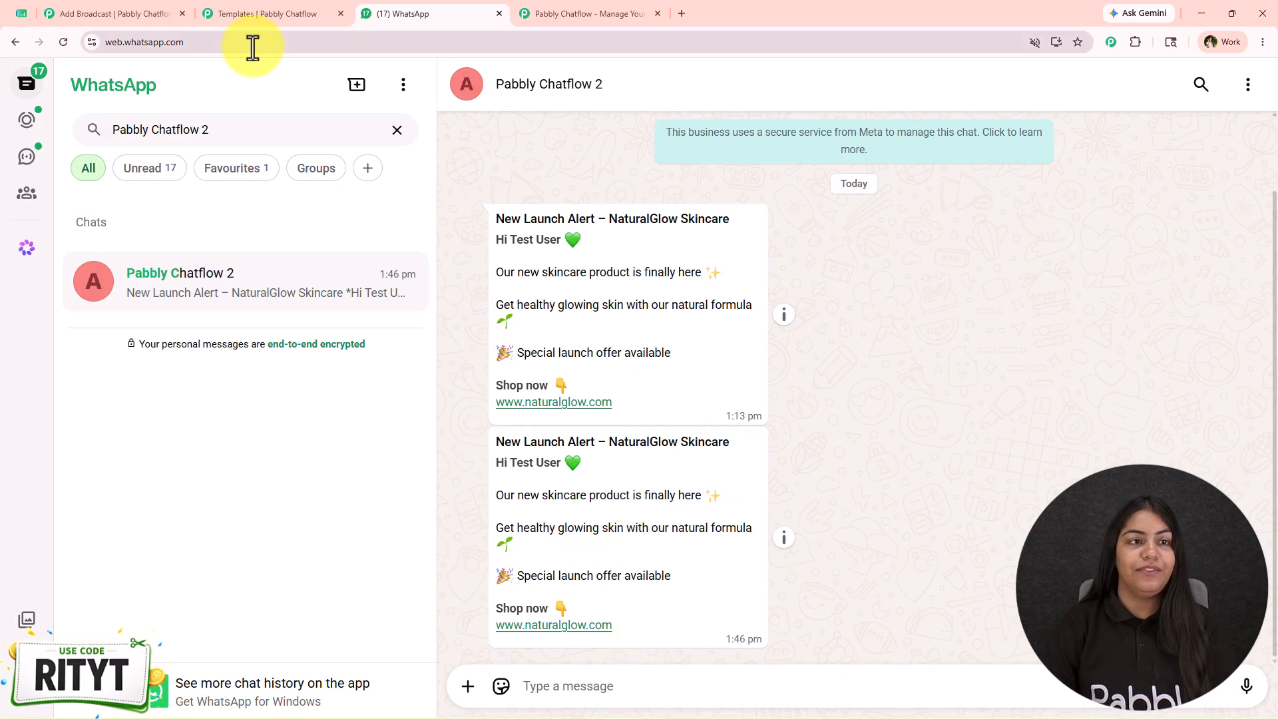
{"action": "left_click", "coordinate": [261, 14]}
{"action": "left_click", "coordinate": [169, 11]}
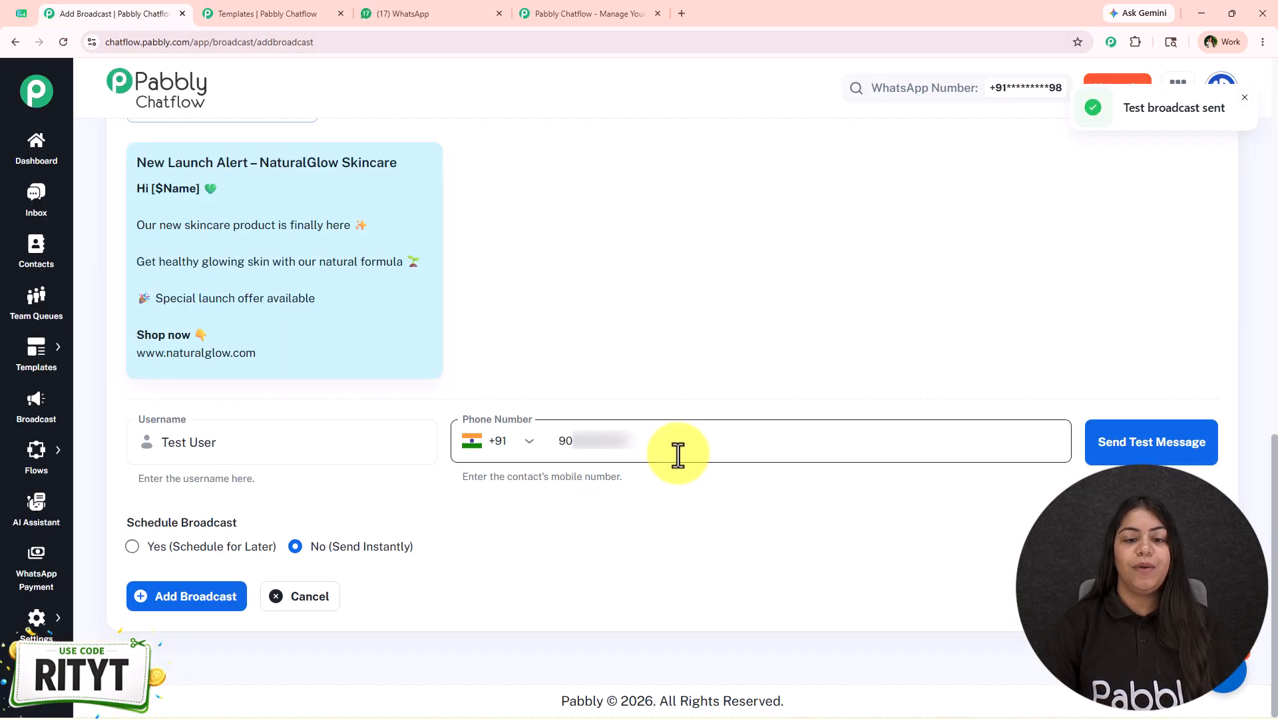
Replace the test contact's mobile number with a placeholder number
{"action": "left_click_drag", "start_coordinate": [678, 458], "coordinate": [543, 463]}
{"action": "key", "text": "BackSpace"}
{"action": "type", "text": "9999999999"}
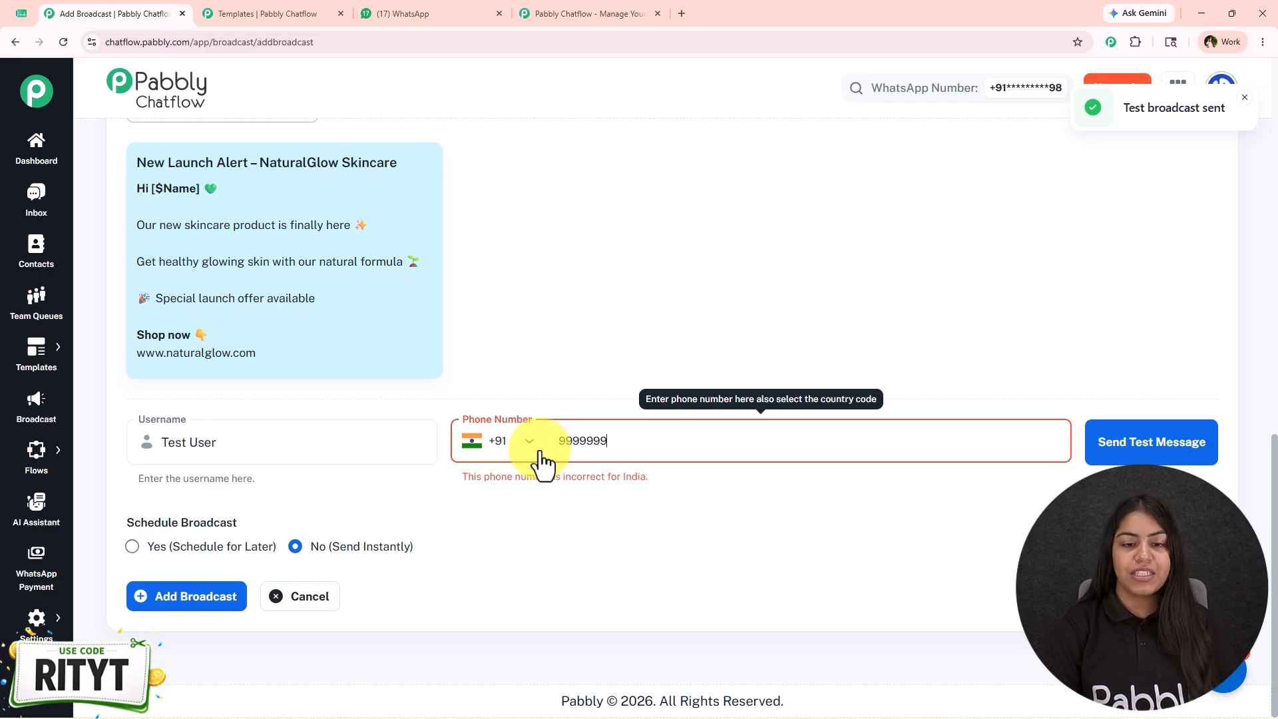
{"action": "left_click", "coordinate": [782, 397]}
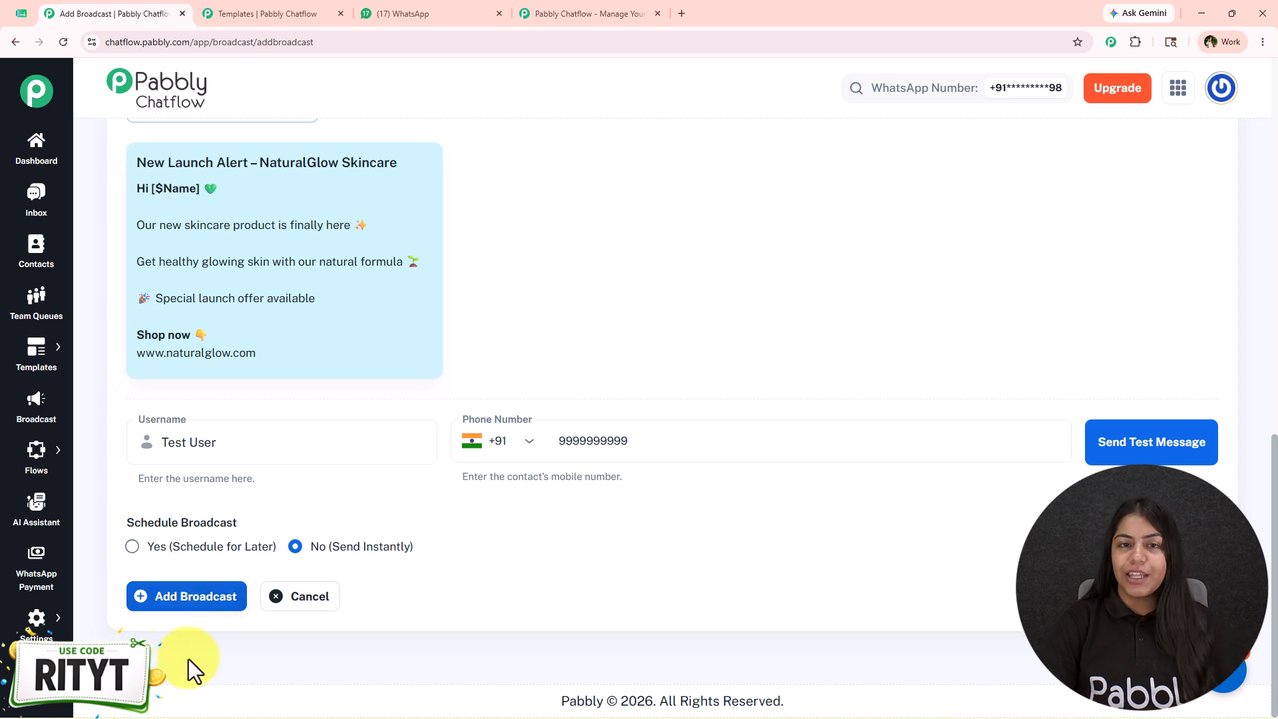
Schedule the broadcast for 05/31/2026 01:00 PM and add it
{"action": "left_click", "coordinate": [203, 549]}
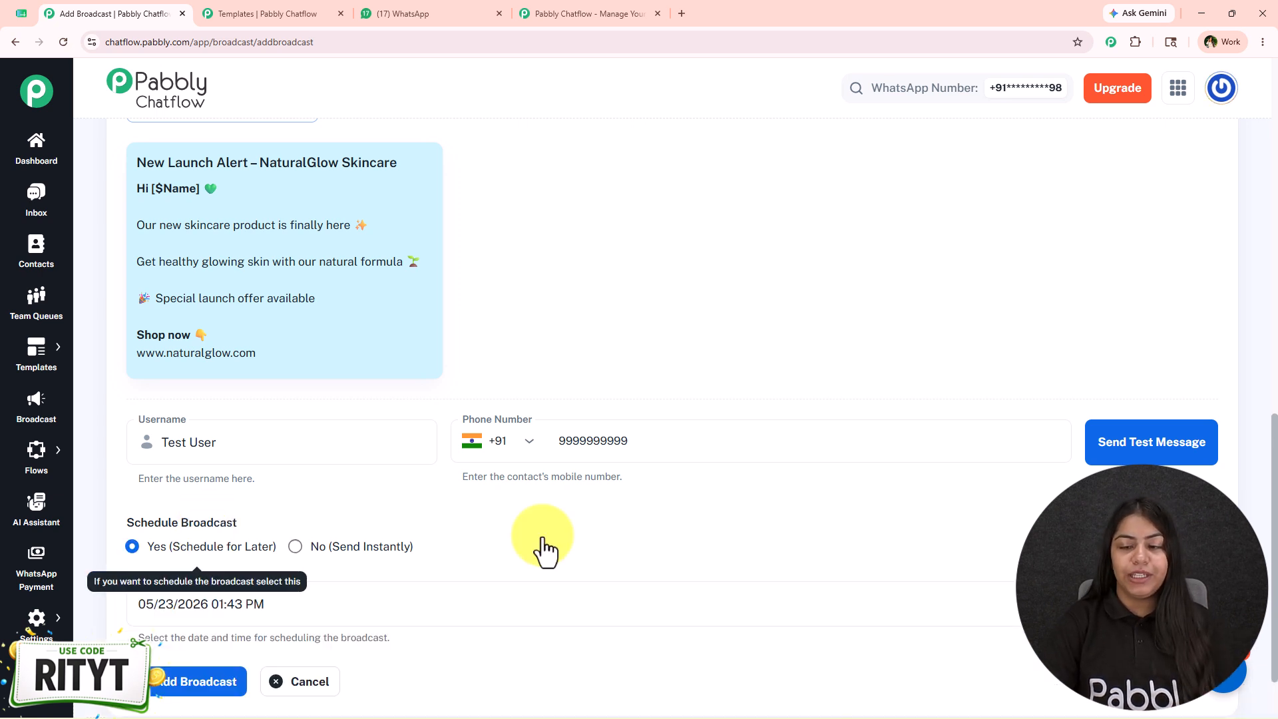
{"action": "left_click", "coordinate": [1200, 604]}
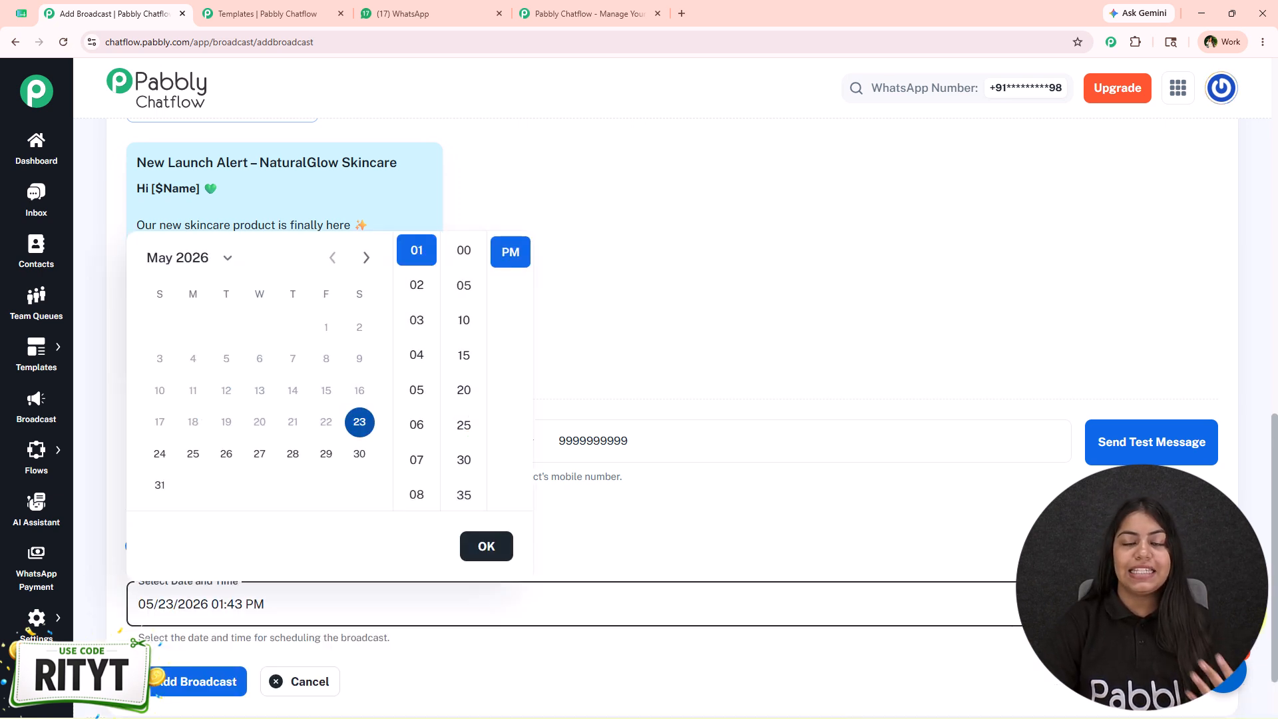
{"action": "left_click", "coordinate": [158, 487]}
{"action": "left_click", "coordinate": [464, 251]}
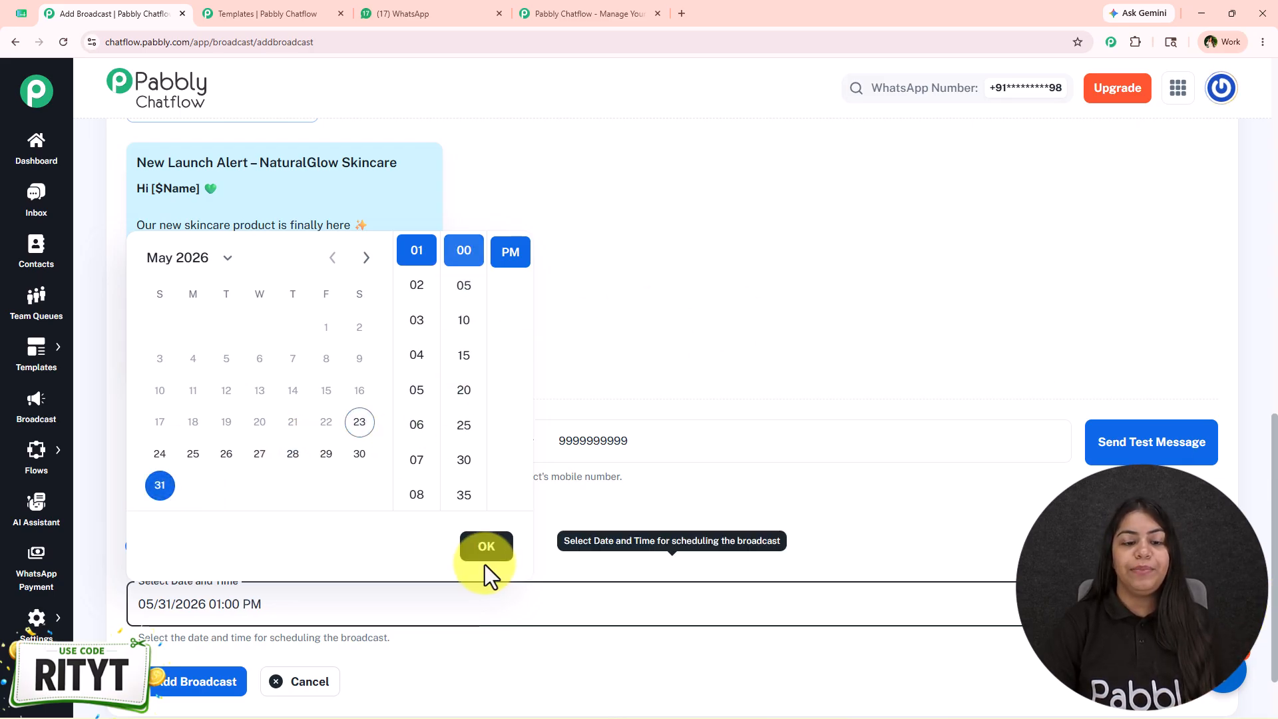
{"action": "left_click", "coordinate": [333, 596]}
{"action": "left_click", "coordinate": [217, 685]}
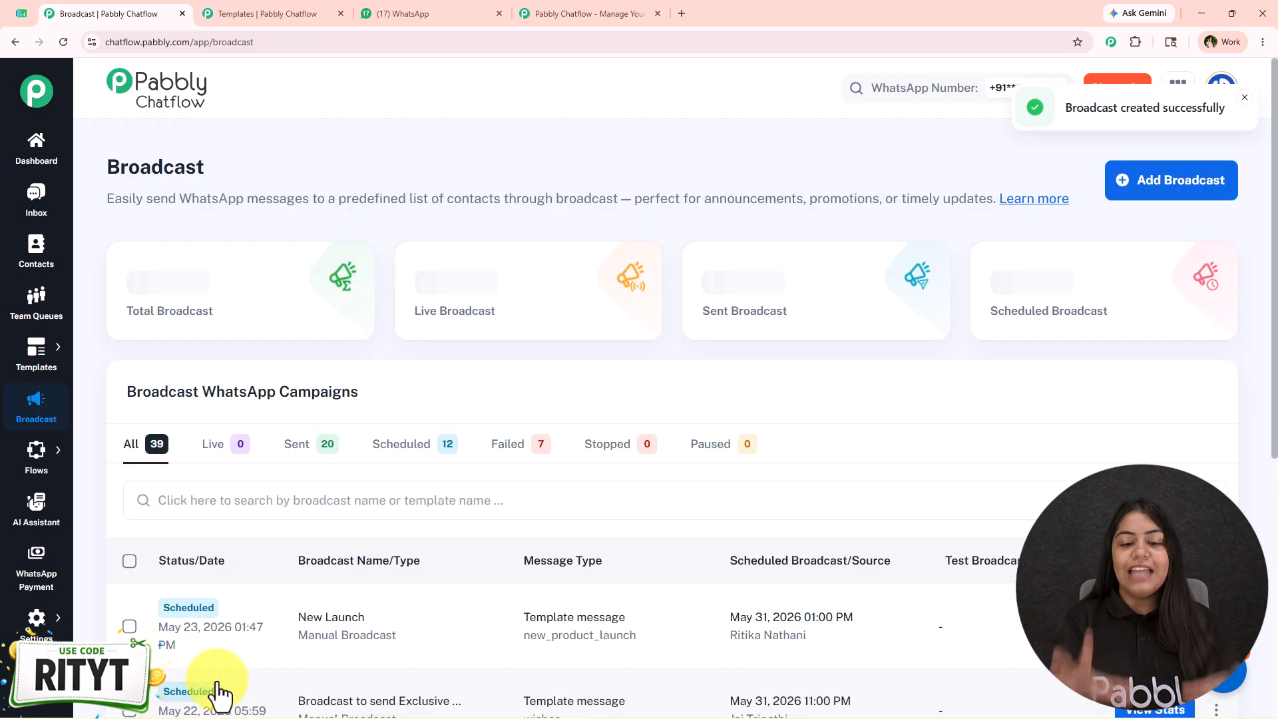
View the delivery stats of the scheduled broadcast that uses the wishes template, and return to the campaign list
{"action": "scroll", "coordinate": [482, 518], "scroll_direction": "down", "scroll_amount": 5}
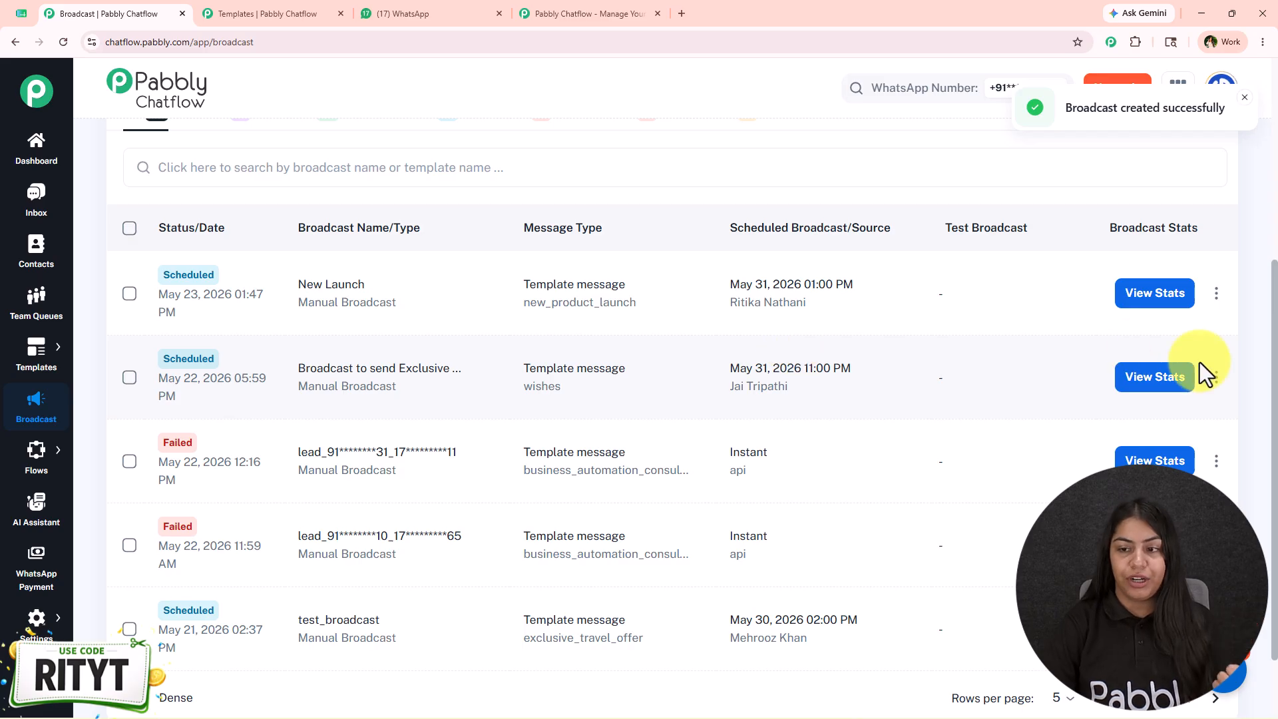
{"action": "left_click", "coordinate": [1165, 387]}
{"action": "scroll", "coordinate": [837, 477], "scroll_direction": "down", "scroll_amount": 4}
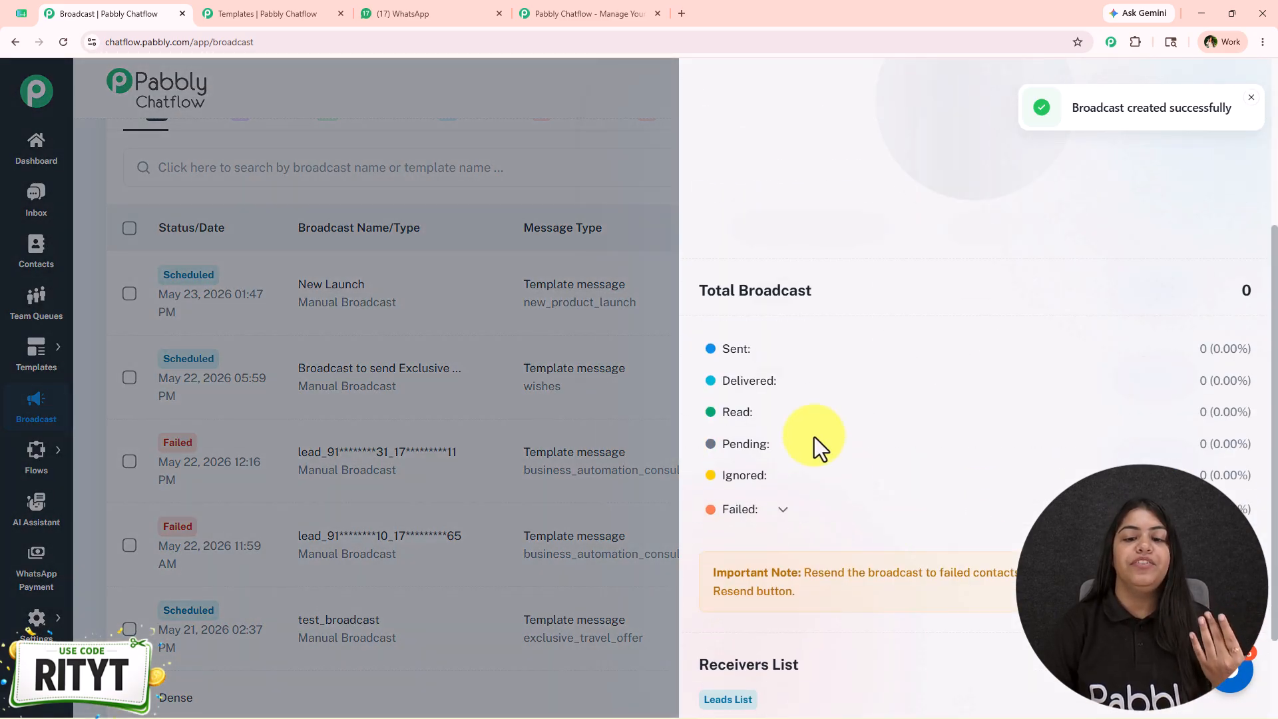
{"action": "left_click", "coordinate": [640, 520]}
{"action": "scroll", "coordinate": [622, 570], "scroll_direction": "up", "scroll_amount": 4}
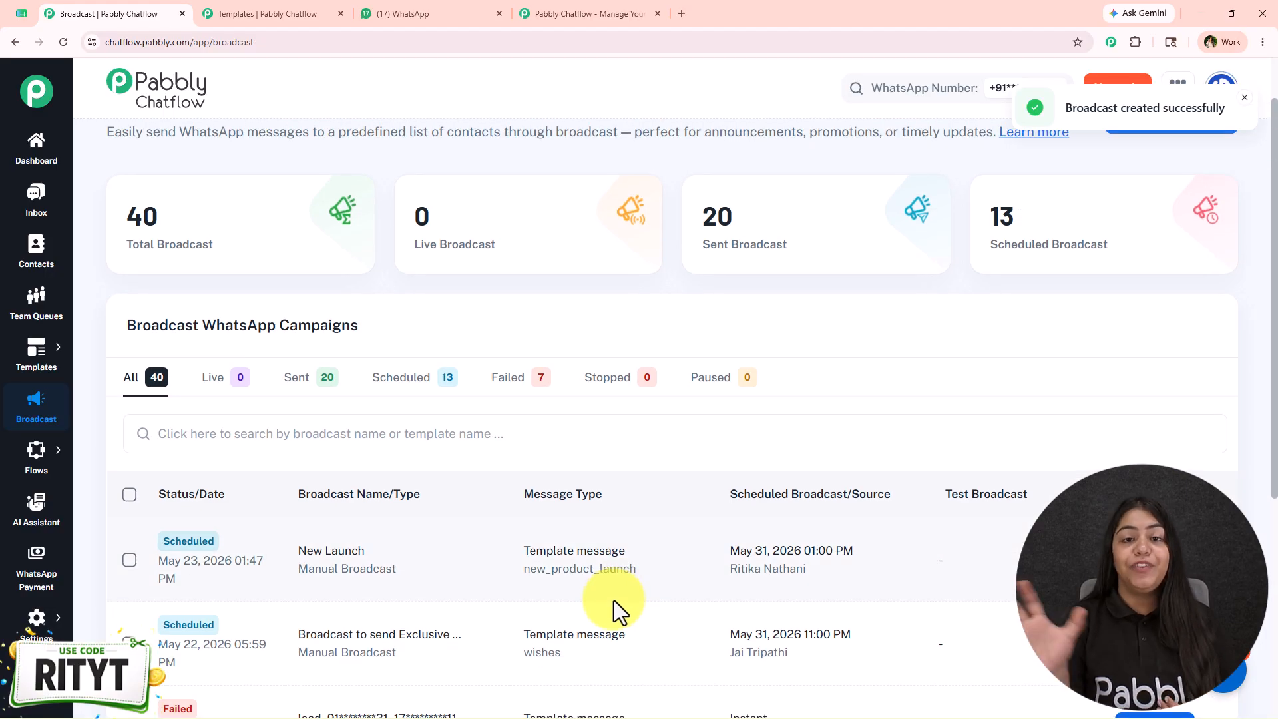